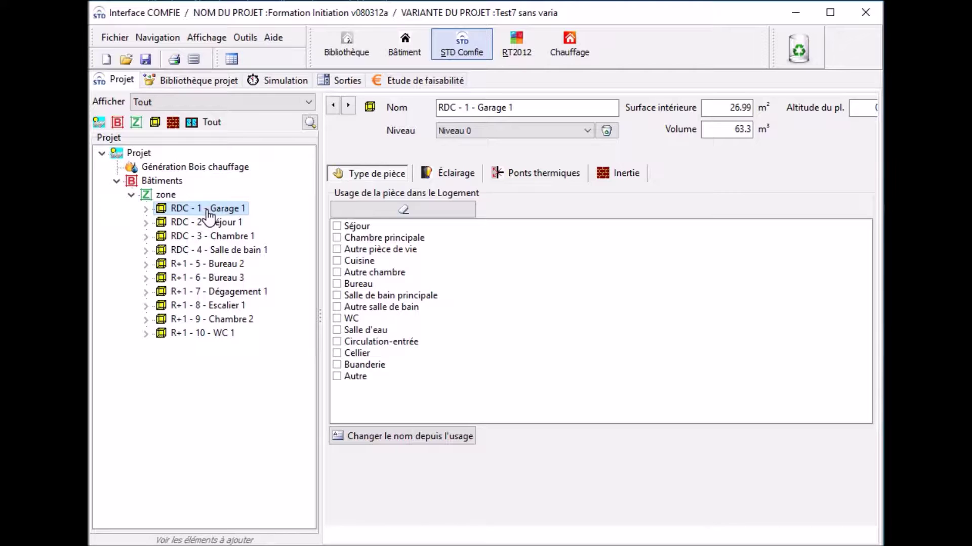
- Open the data table for the rooms (Pièce) with general data and STD data included
left_click(193, 188)
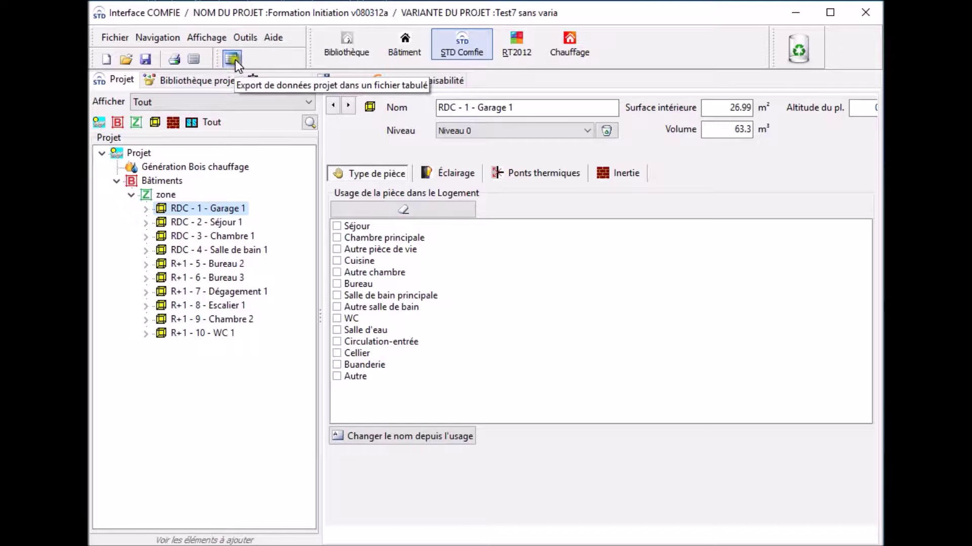
left_click(248, 38)
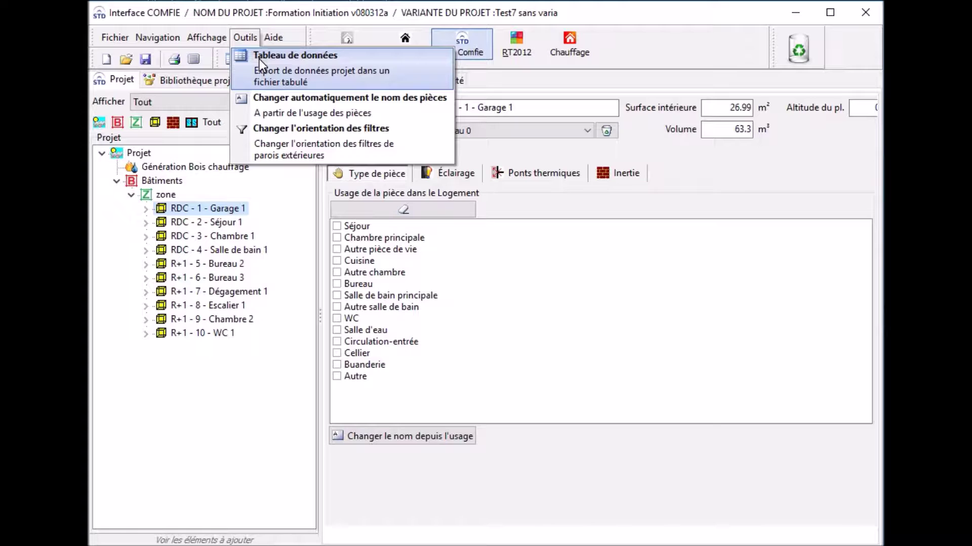
left_click(260, 59)
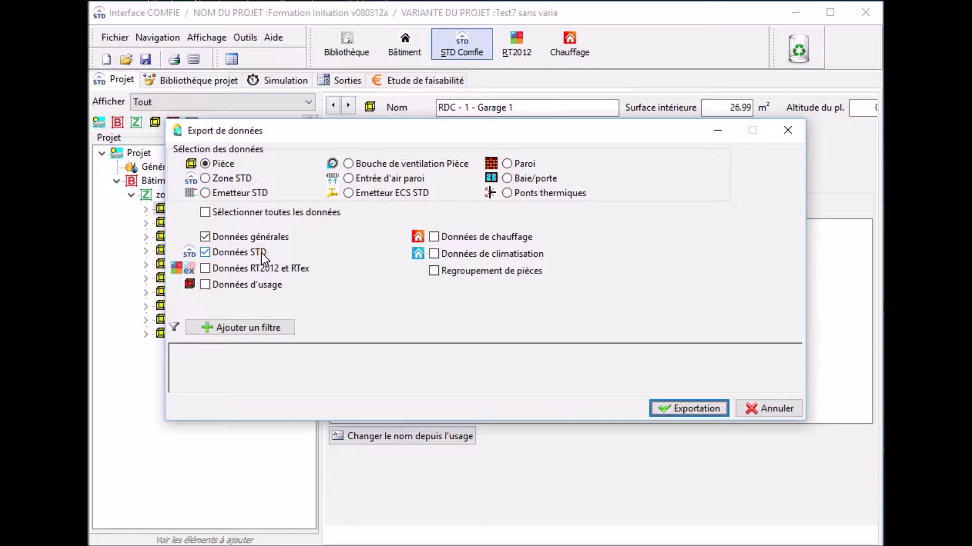
left_click(670, 409)
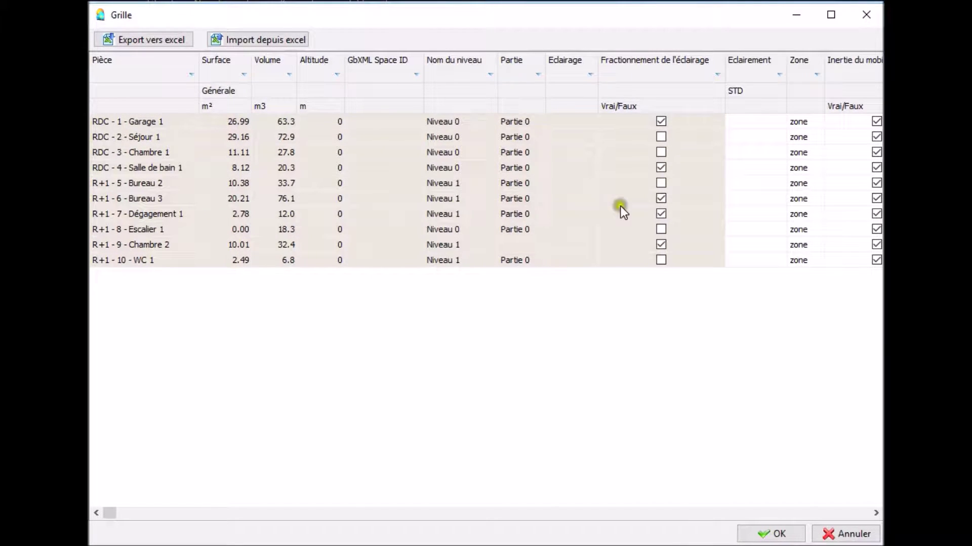
- Set the surface of RDC - 2 - Séjour 1 to 29 m² in the grid
mouse_move(111, 511)
left_mouse_down()
mouse_move(802, 503)
mouse_move(108, 519)
left_mouse_up()
left_click(236, 120)
left_click(233, 136)
scroll(233, 138, "down", 8)
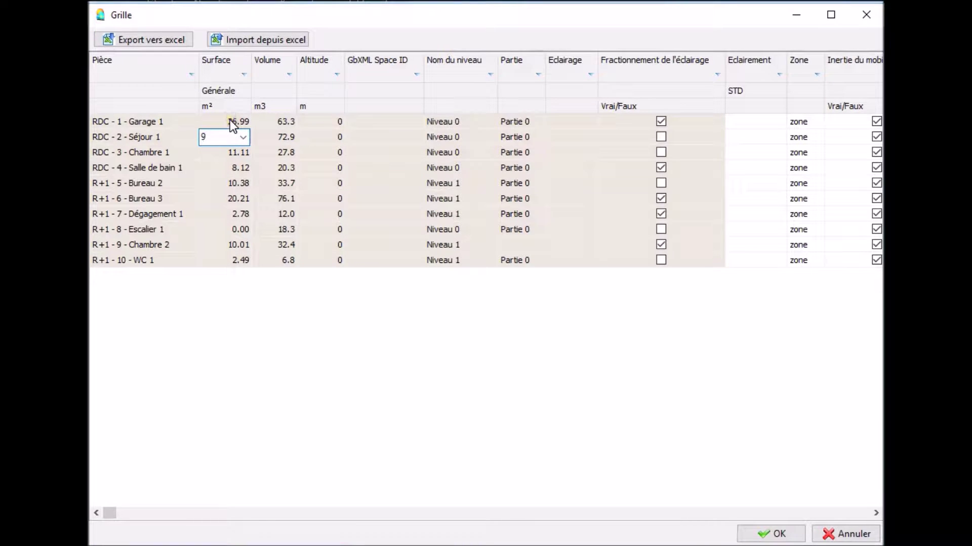
key("BackSpace")
type("2")
left_click(230, 153)
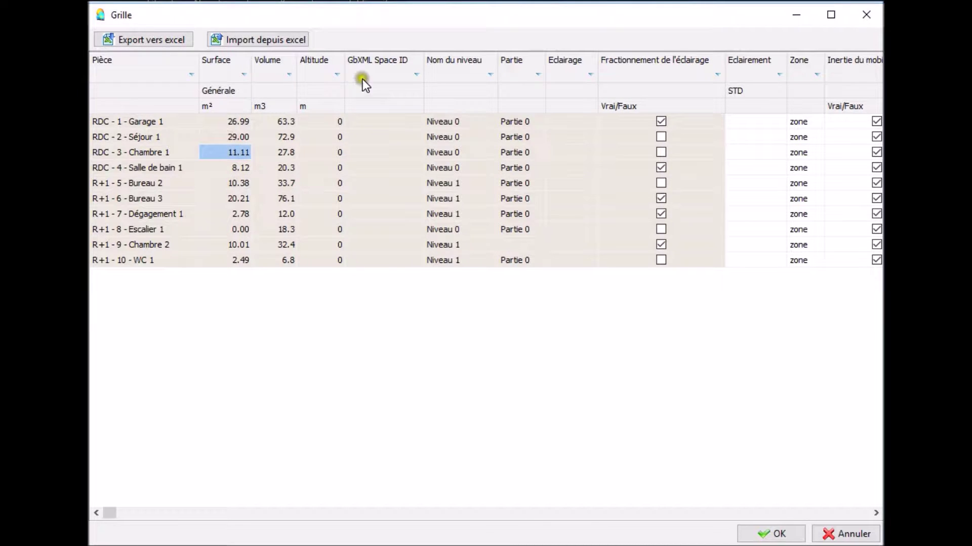
- Hide the GbXML Space ID, Nom du niveau and Partie columns in the grid
left_click(378, 64)
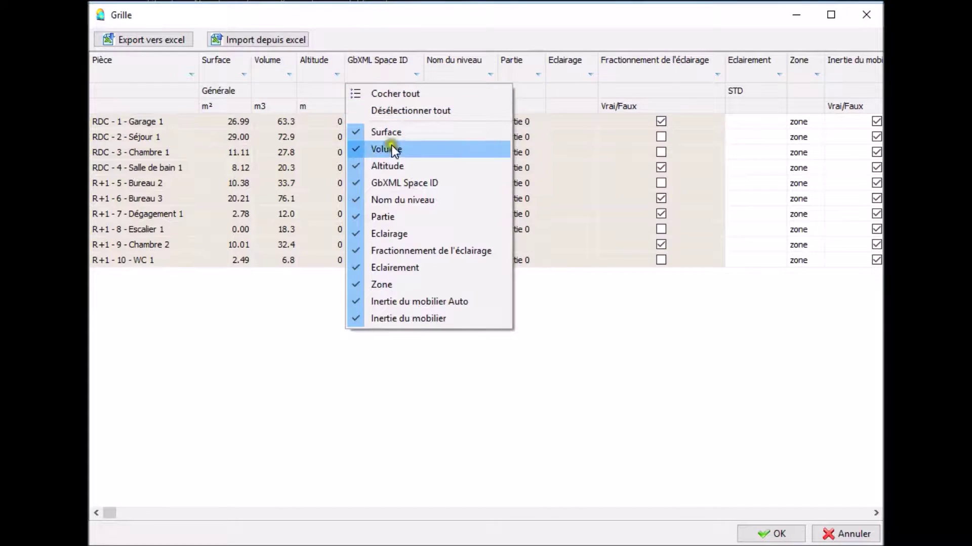
left_click(390, 184)
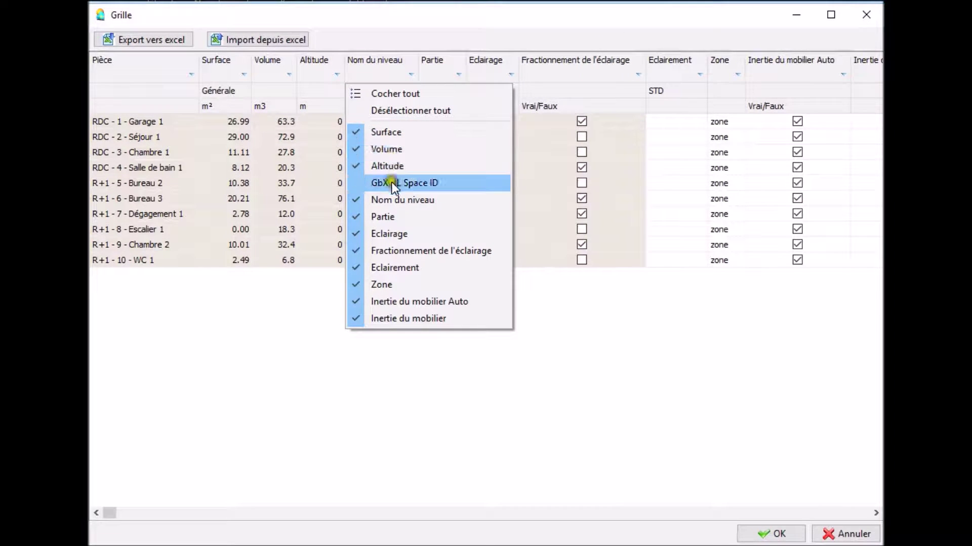
left_click(392, 199)
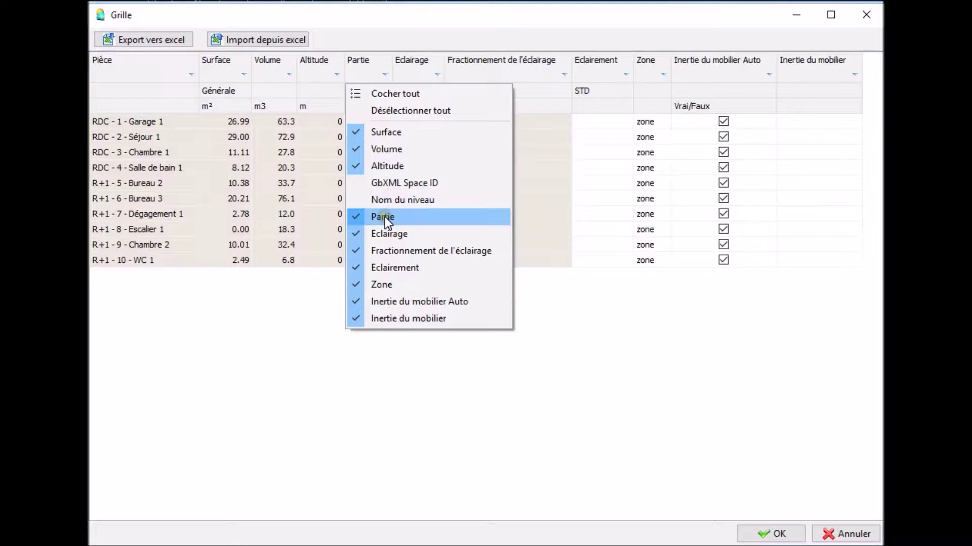
left_click(385, 217)
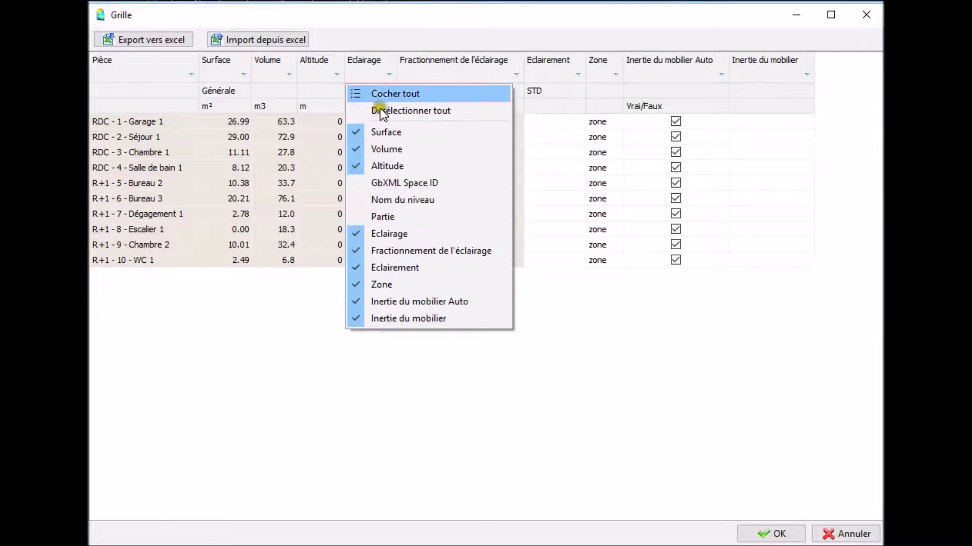
- Examine the sorting and filter conditions offered for the Eclairage column and close the filter without applying it
left_click(375, 69)
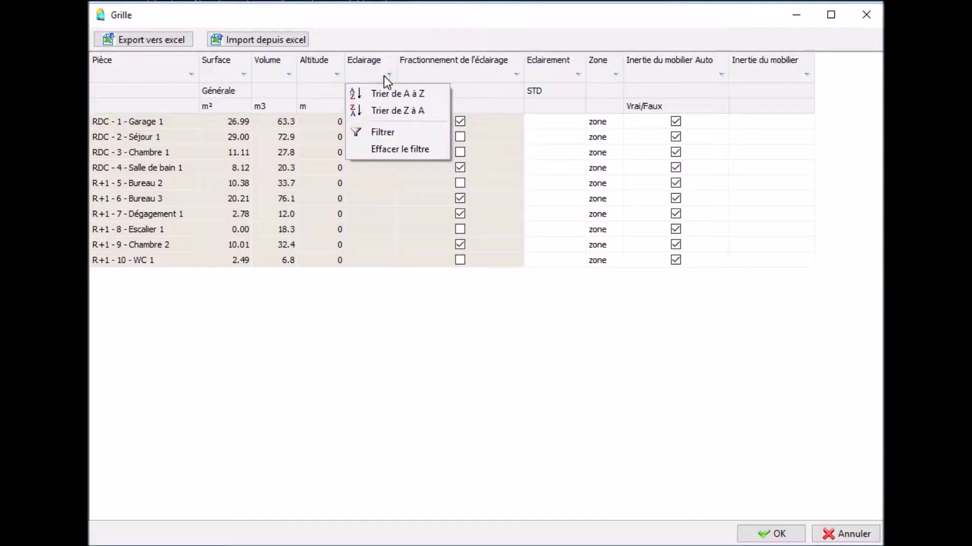
left_click(384, 107)
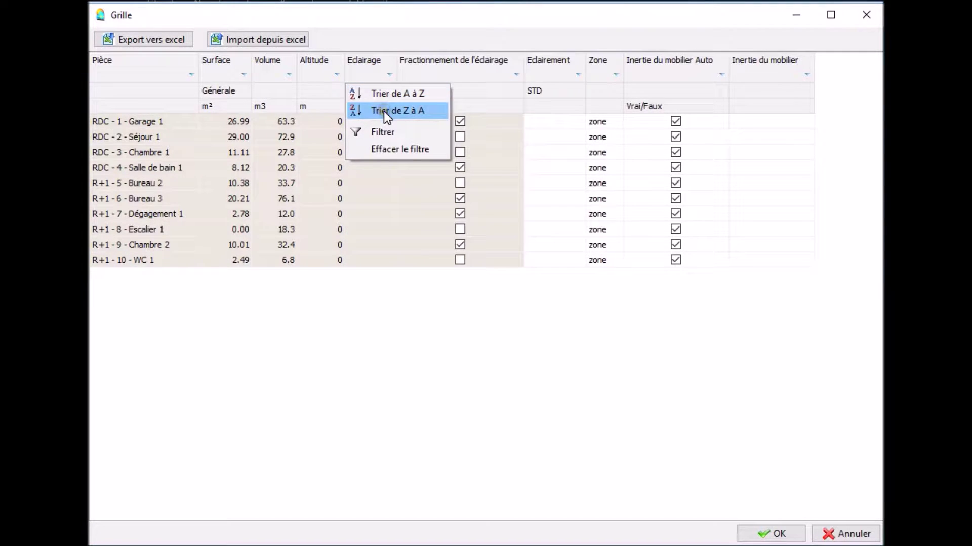
left_click(386, 131)
left_click(386, 135)
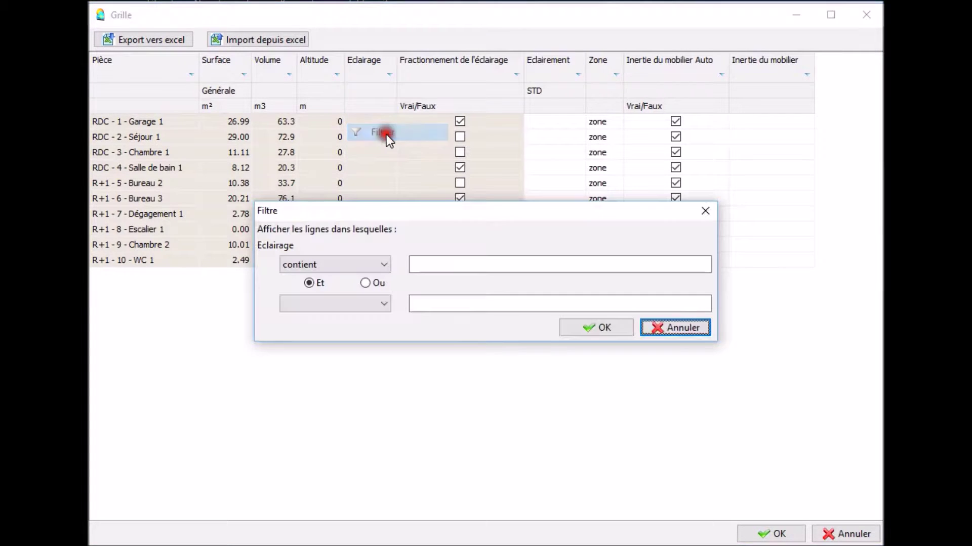
left_click(344, 265)
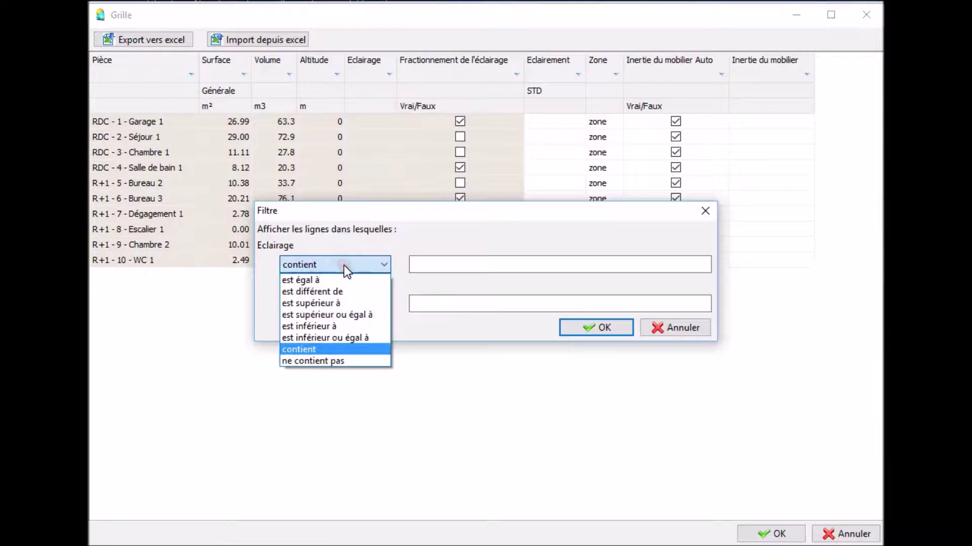
left_click(345, 265)
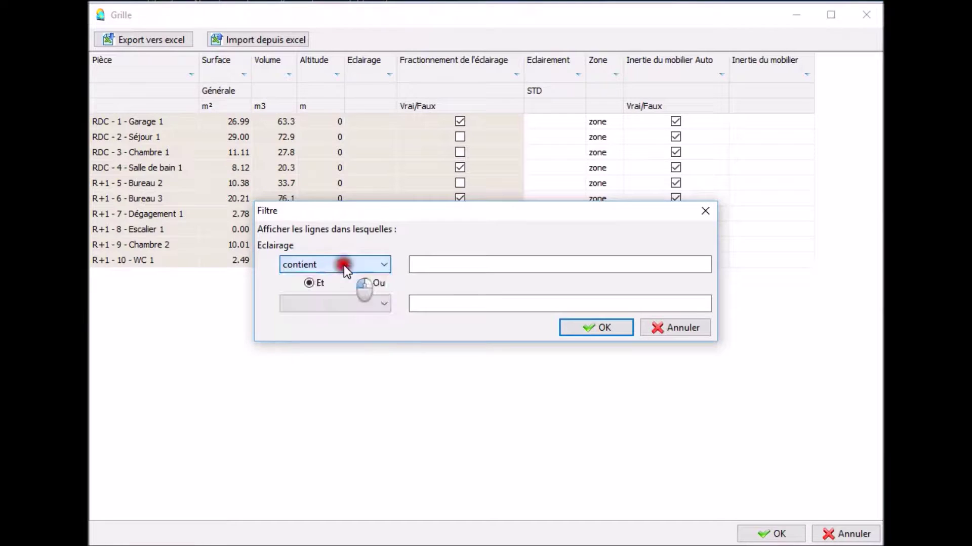
left_click(669, 331)
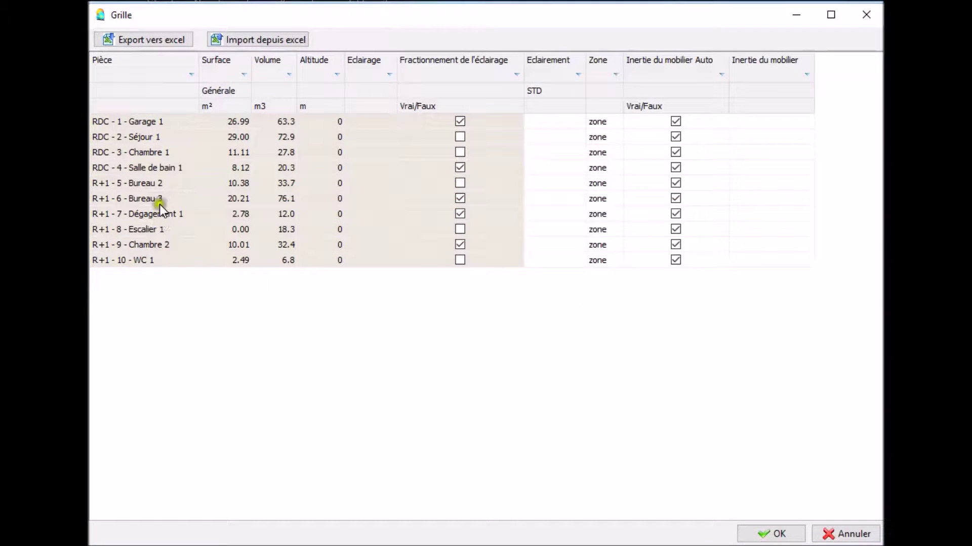
- Copy all room names from the Pièce column into the Zone column and widen that column to fit them
left_click(155, 123)
left_click_drag(155, 122, 157, 261)
key("ctrl+c")
right_click(157, 260)
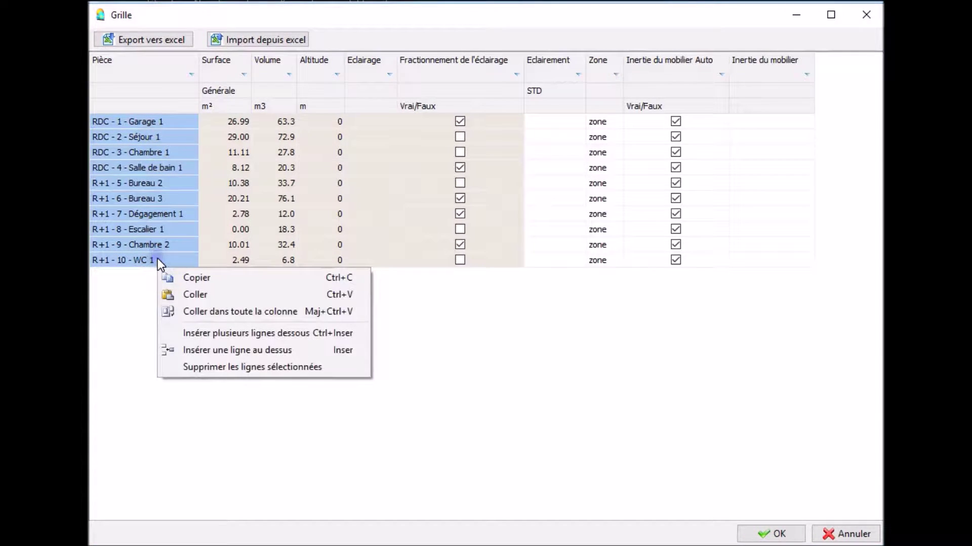
left_click(192, 272)
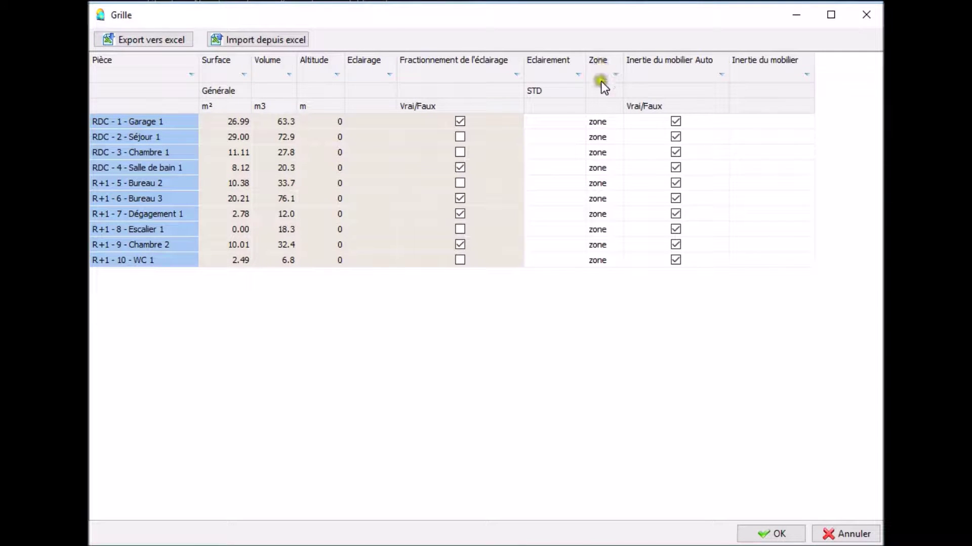
left_click(601, 122)
right_click(601, 121)
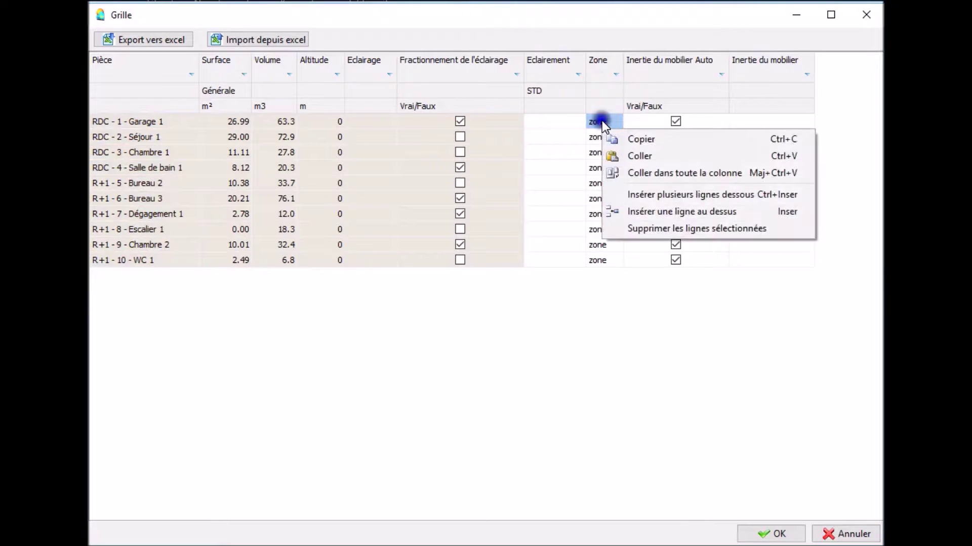
left_click(651, 156)
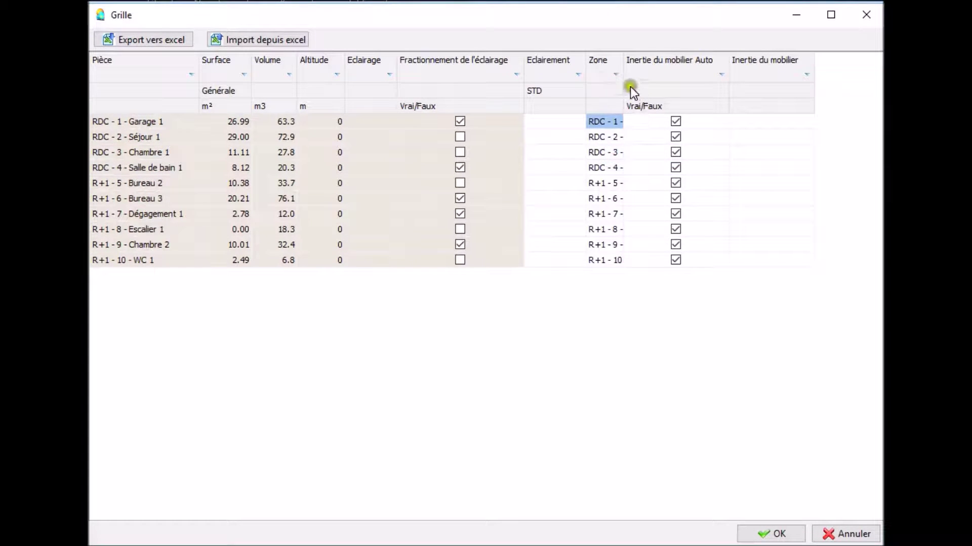
left_click_drag(622, 69, 712, 76)
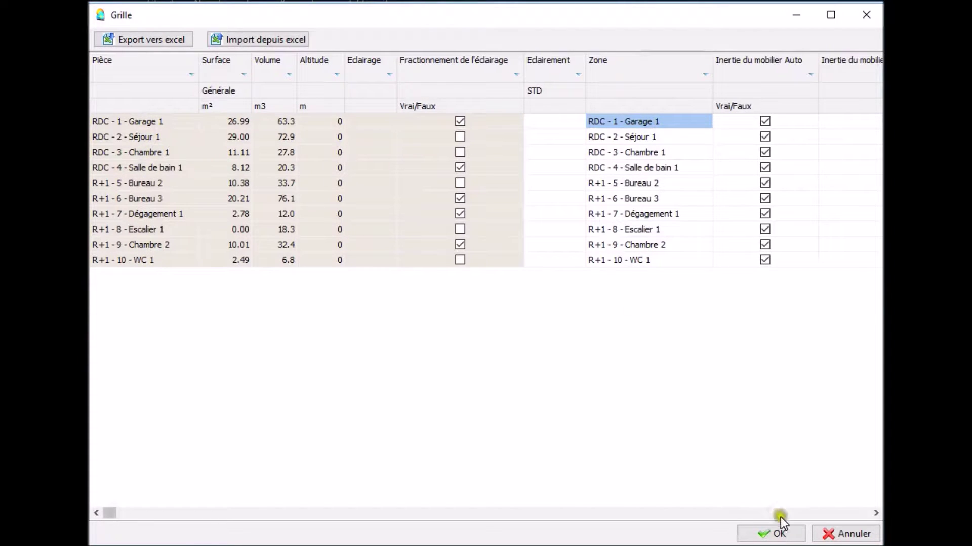
- Apply the grid changes to the project and expand the project tree down to the rooms of each zone
left_click(777, 532)
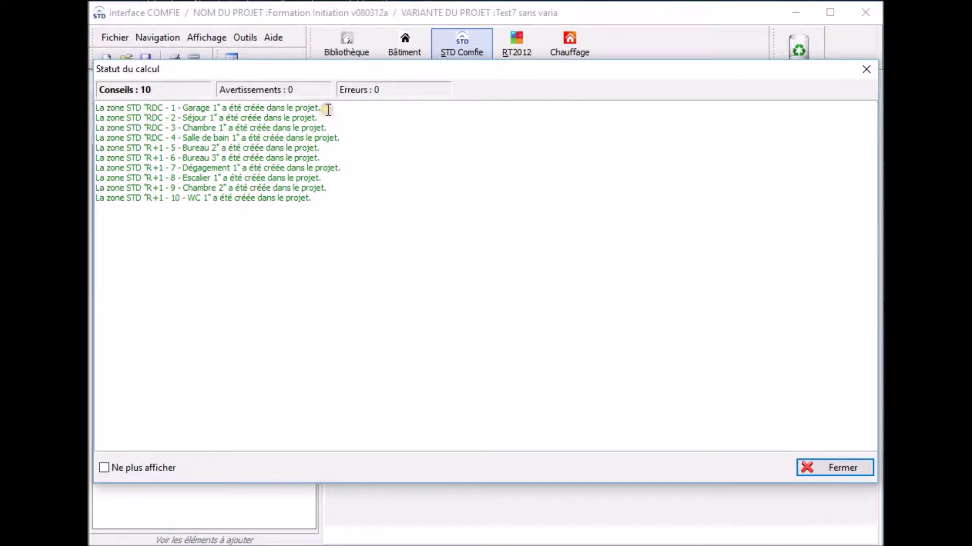
left_click(820, 471)
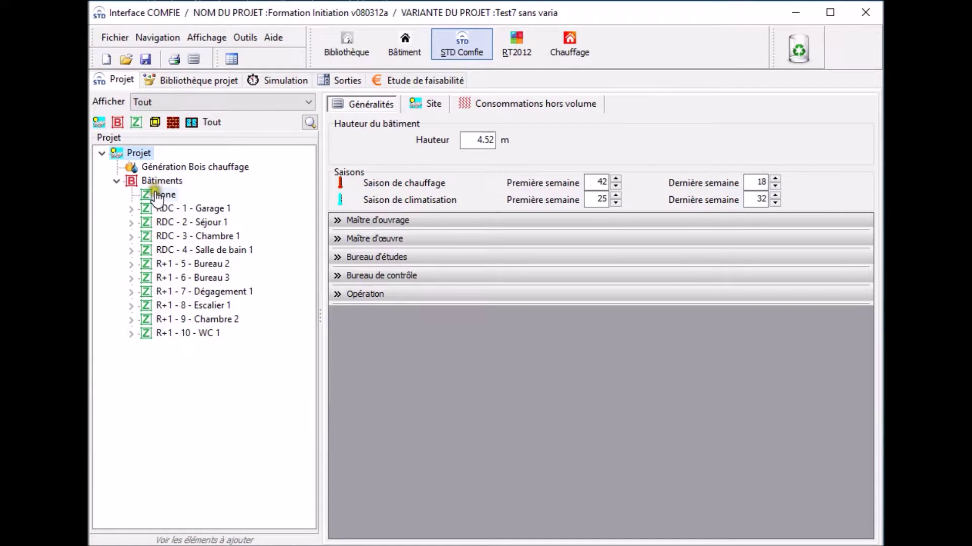
left_click(175, 154)
left_click(155, 123)
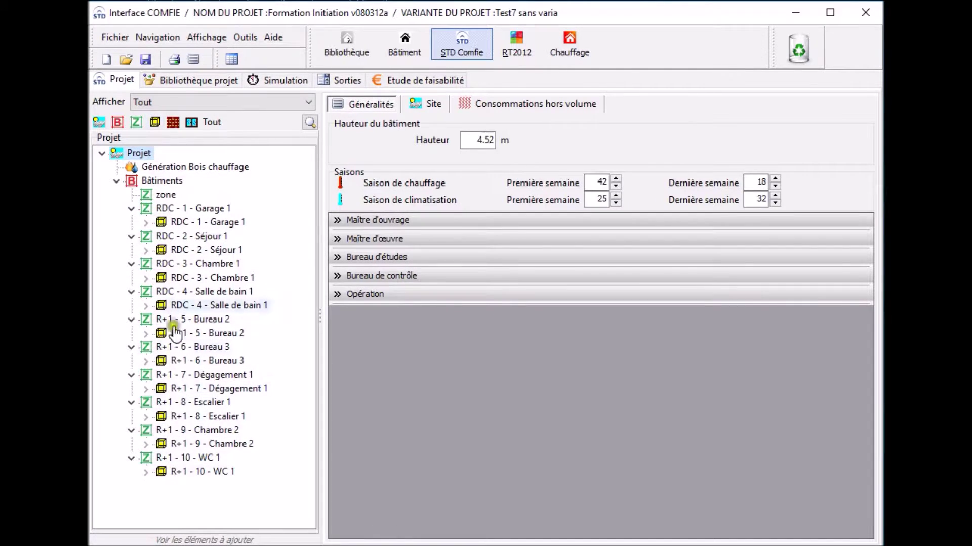
- Delete the empty zone named "zone" from Bâtiments and confirm its removal
left_click(164, 197)
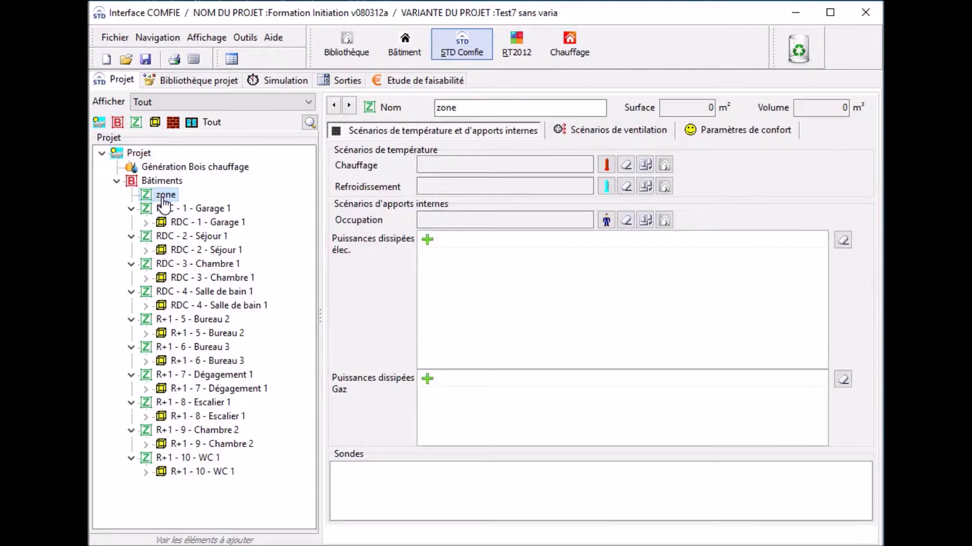
right_click(163, 199)
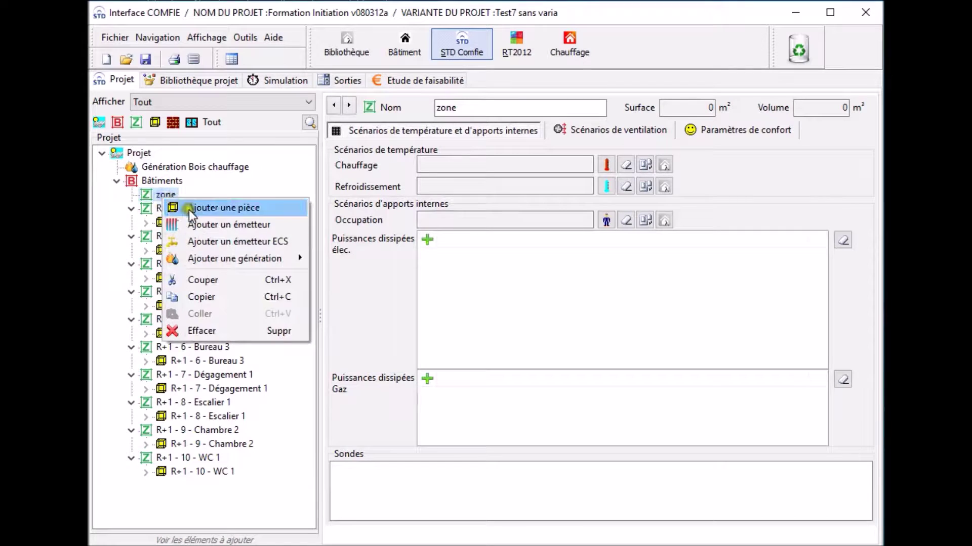
left_click(218, 332)
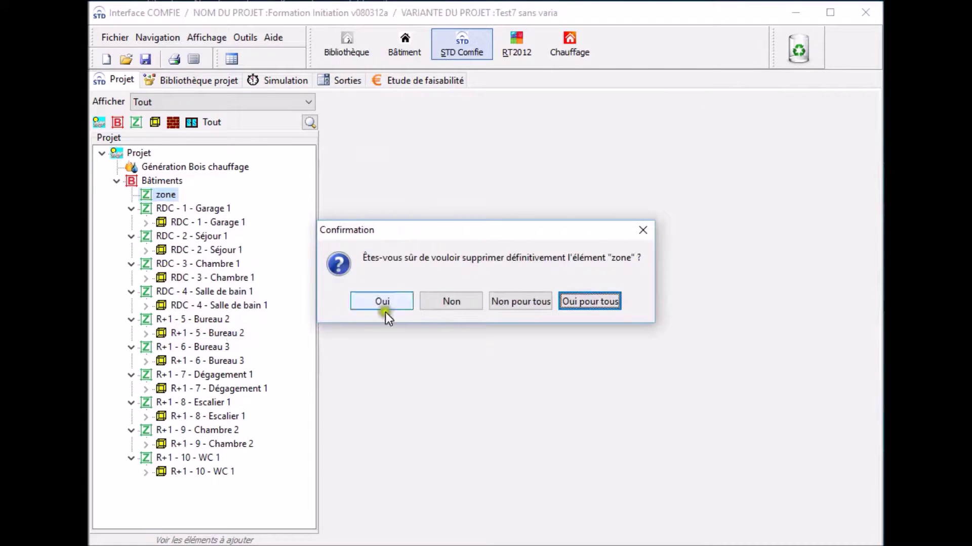
left_click(398, 307)
- Open the data table for Zone STD with general data, ventilation scenarios, ventilation controls and comfort analysis data
left_click(180, 197)
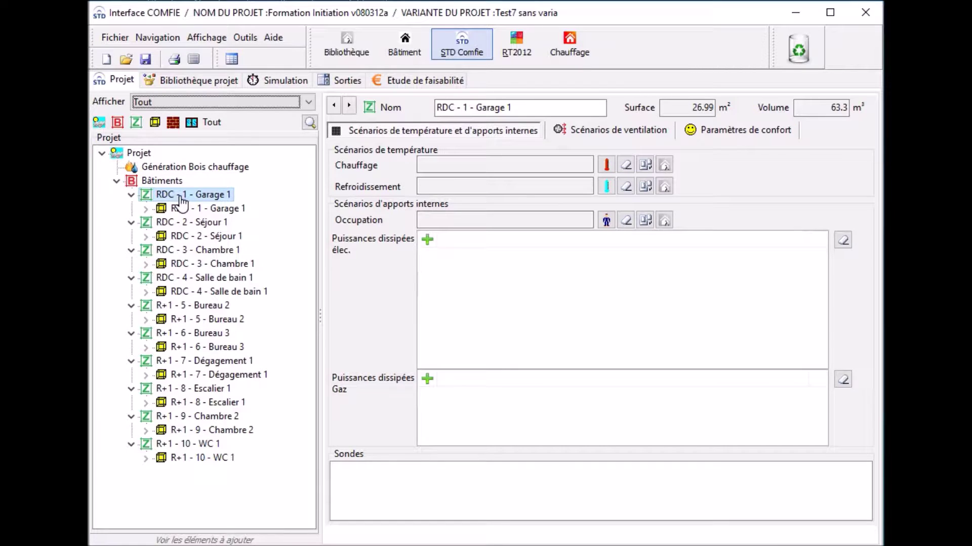
left_click(230, 63)
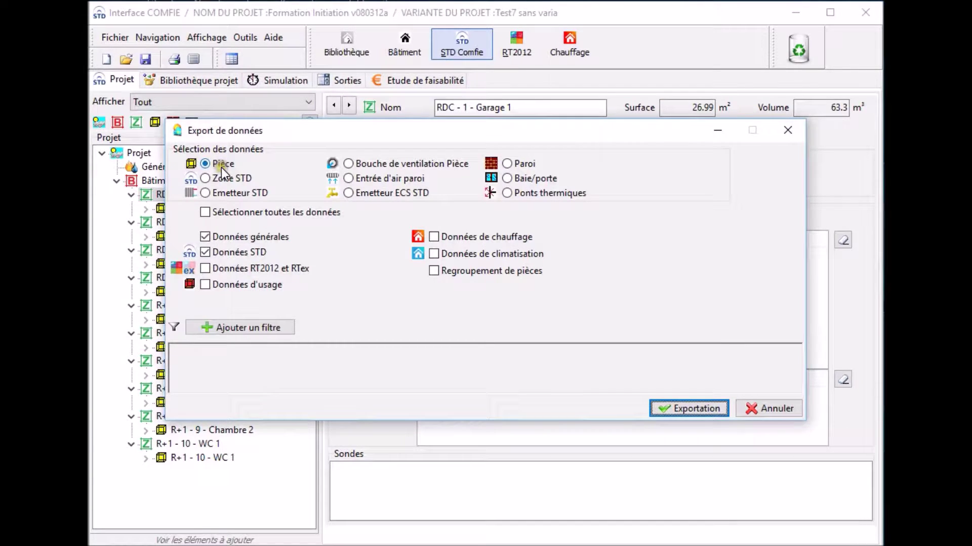
left_click(221, 180)
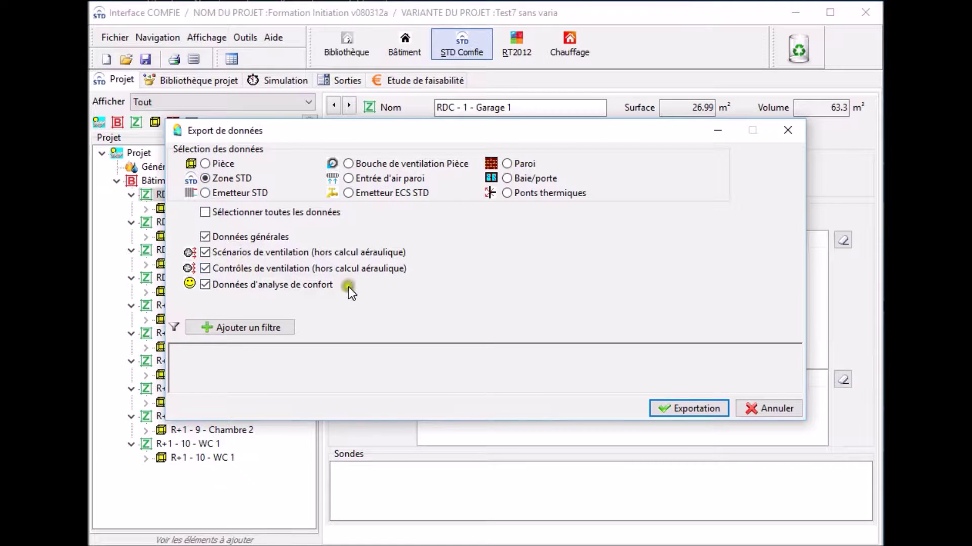
left_click(671, 407)
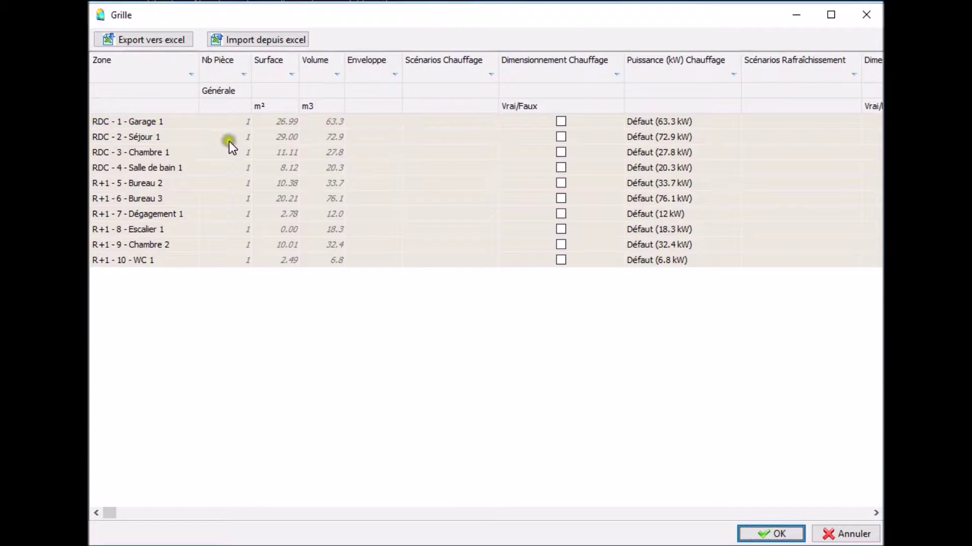
- Assign the Chauffage standard temperature setpoint as the heating scenario of zone RDC - 2 - Séjour 1
left_click(466, 137)
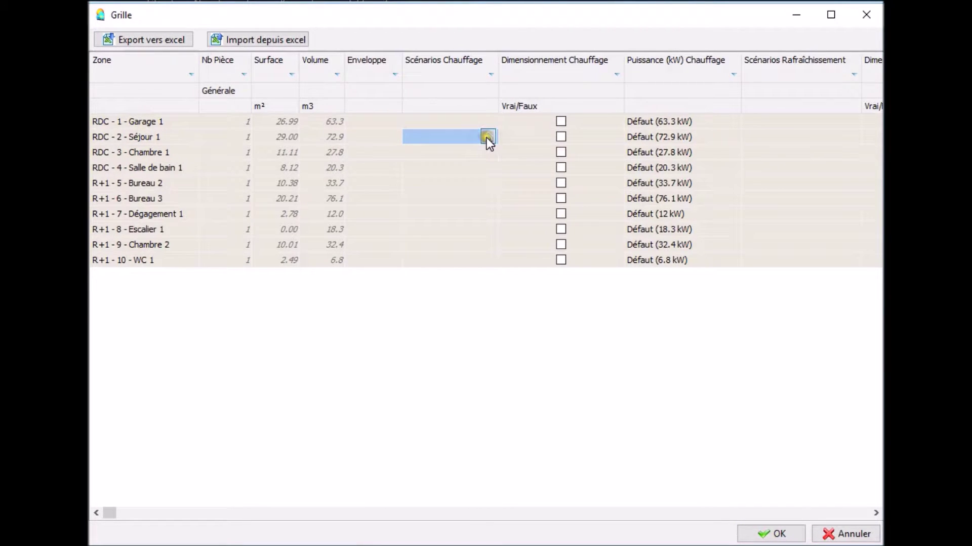
left_click(487, 137)
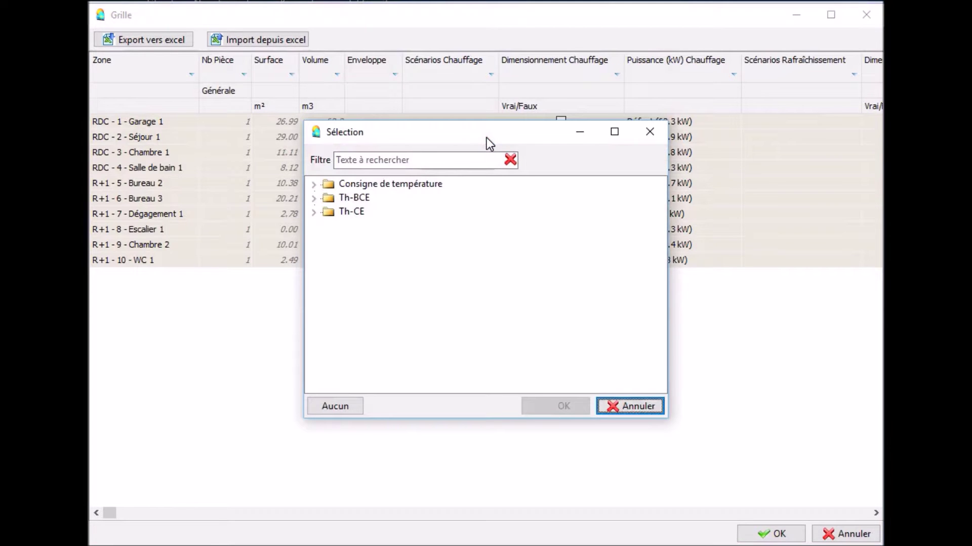
left_click(314, 185)
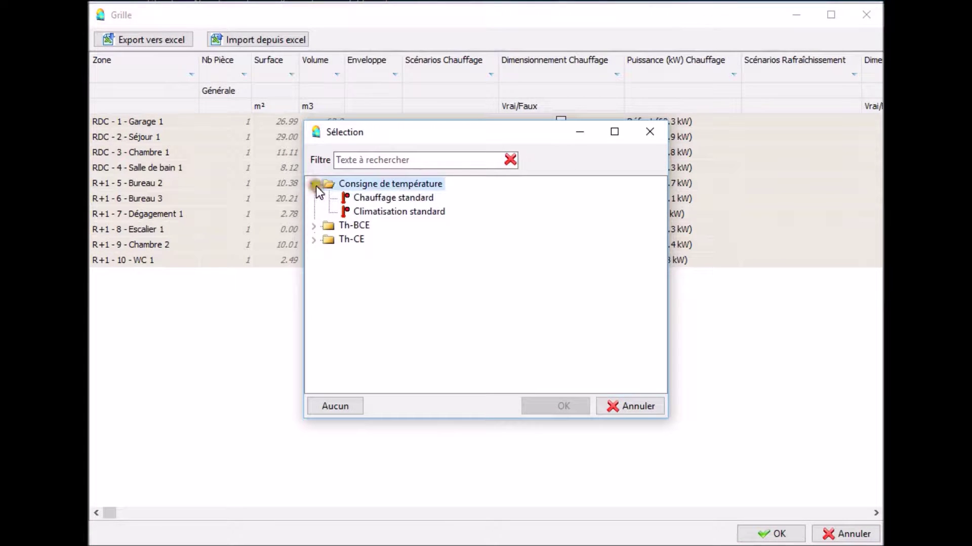
left_click(378, 197)
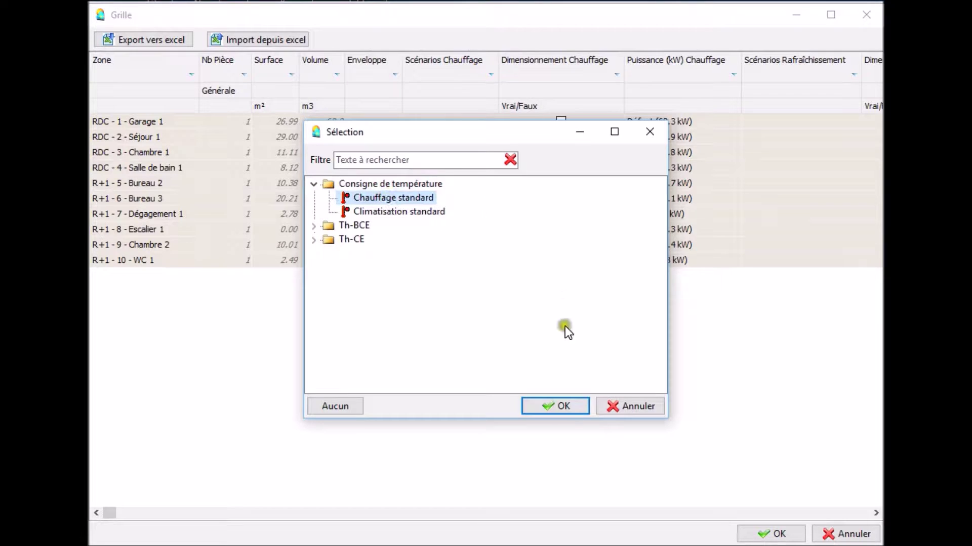
left_click(564, 405)
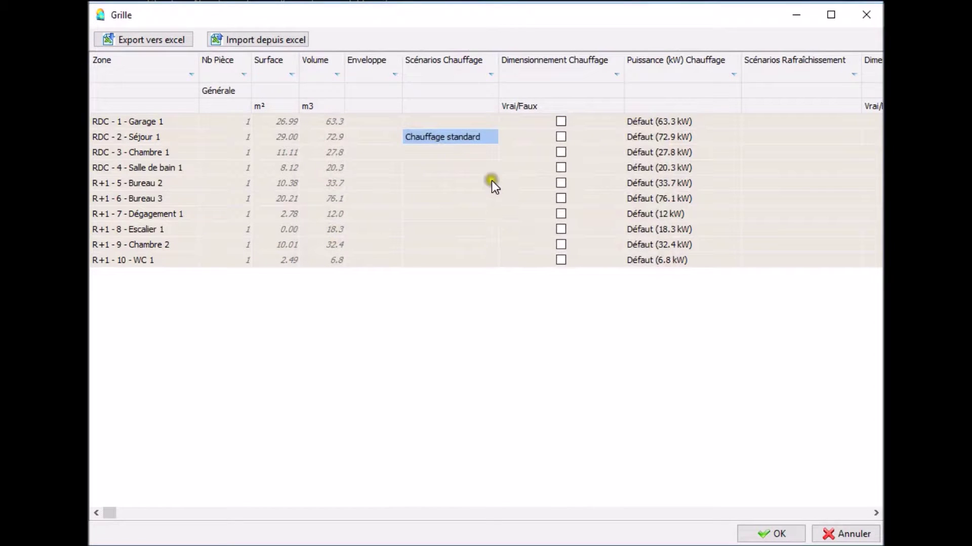
- Copy the Séjour 1 heating scenario to all zones from RDC - 3 - Chambre 1 to R+1 - 10 - WC 1
left_click(485, 168)
left_click(482, 139)
right_click(482, 139)
left_click(525, 155)
left_click_drag(474, 152, 469, 260)
right_click(470, 259)
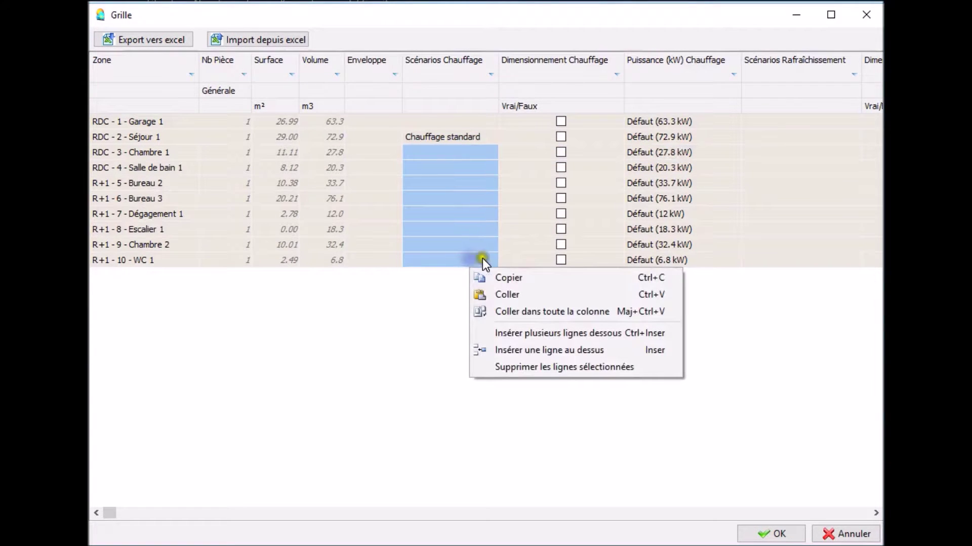
left_click(511, 294)
left_click(514, 255)
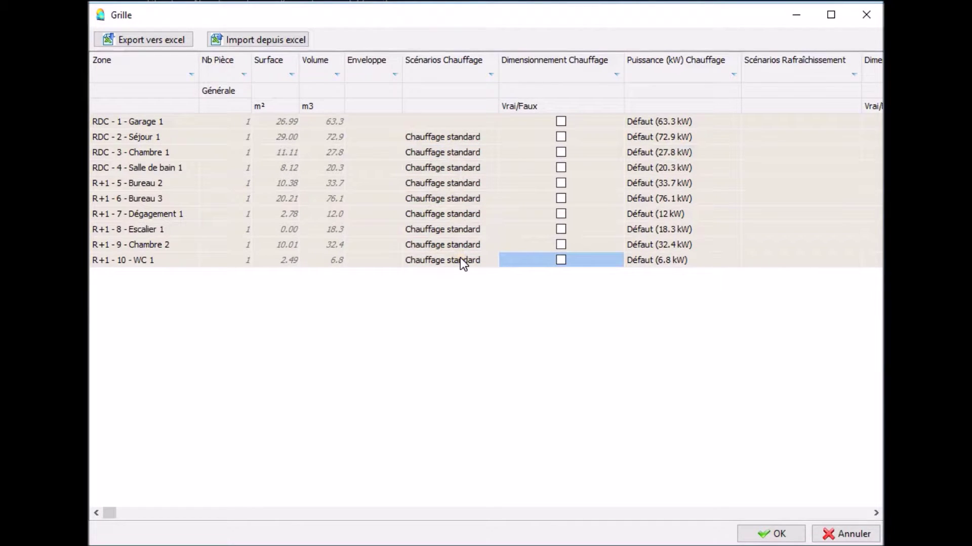
- Copy the zone names from RDC - 2 - Séjour 1 to R+1 - 10 - WC 1
left_click_drag(160, 138, 158, 260)
right_click(158, 260)
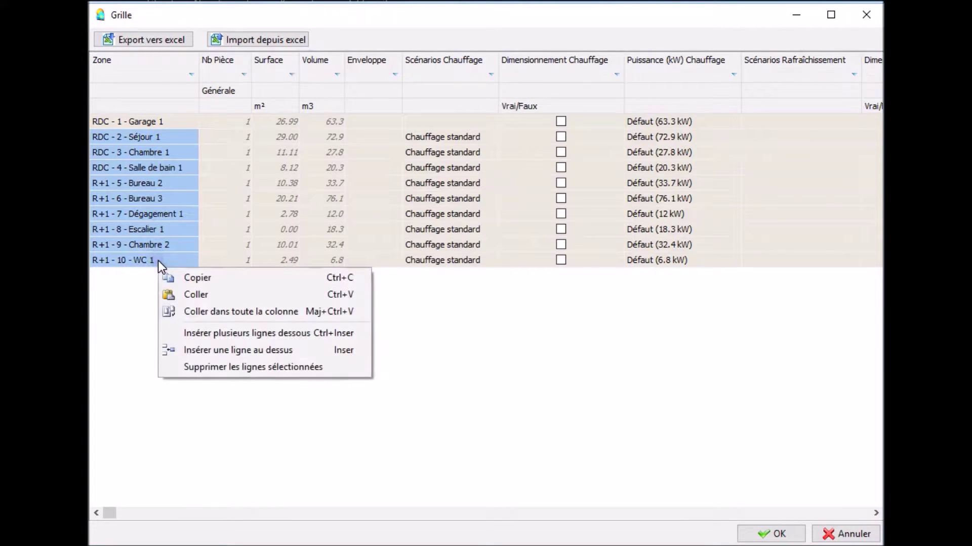
left_click(198, 277)
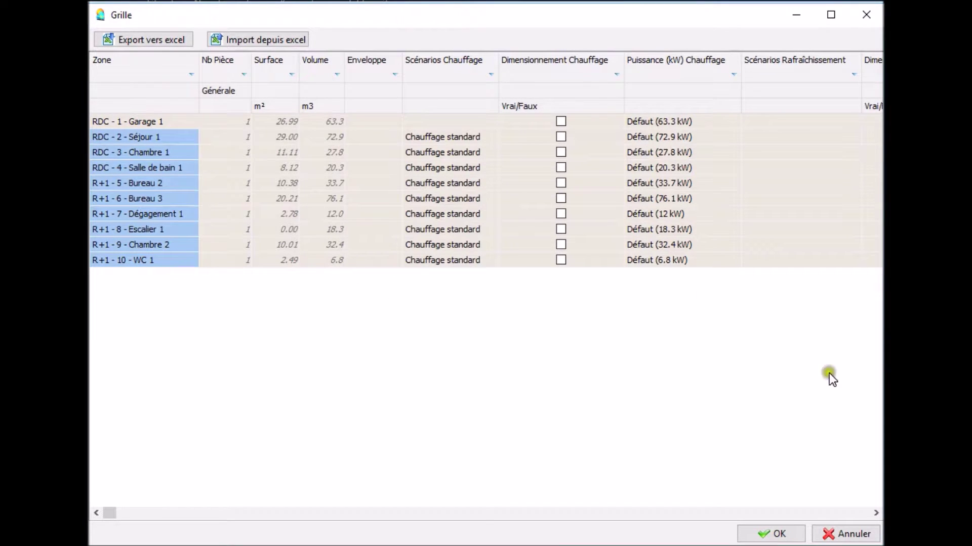
- Apply the grid changes, close the status report, and check the zones of Bâtiments with zone RDC - 2 - Séjour 1 expanded
left_click(773, 535)
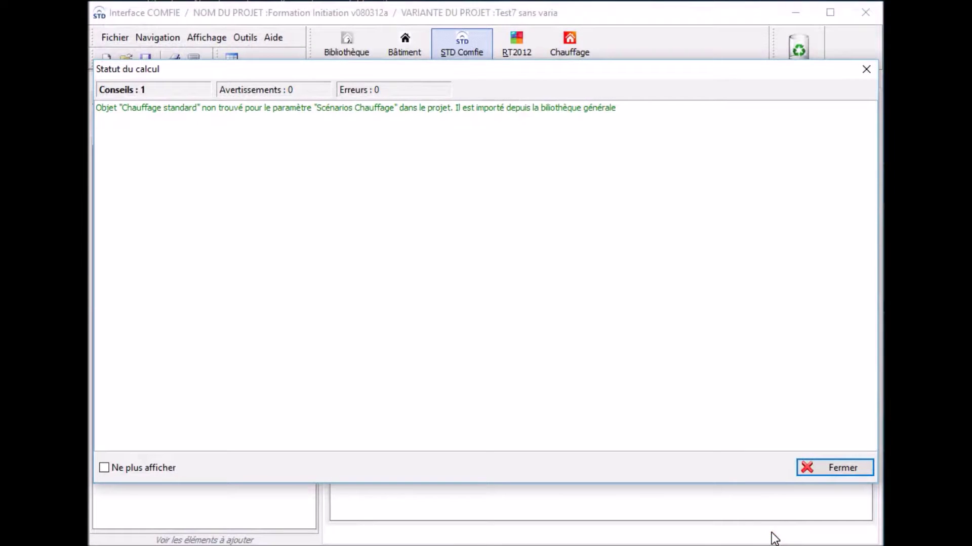
left_click(831, 463)
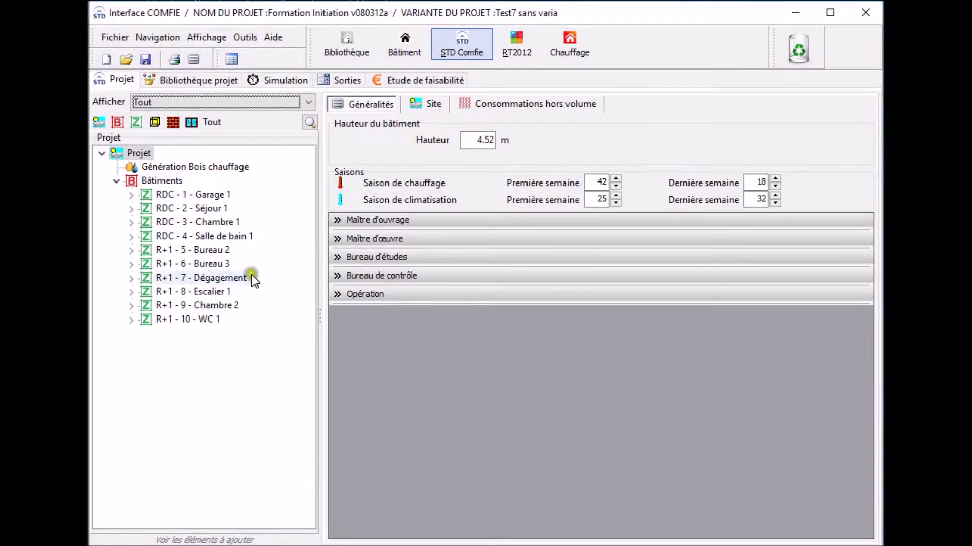
left_click(176, 184)
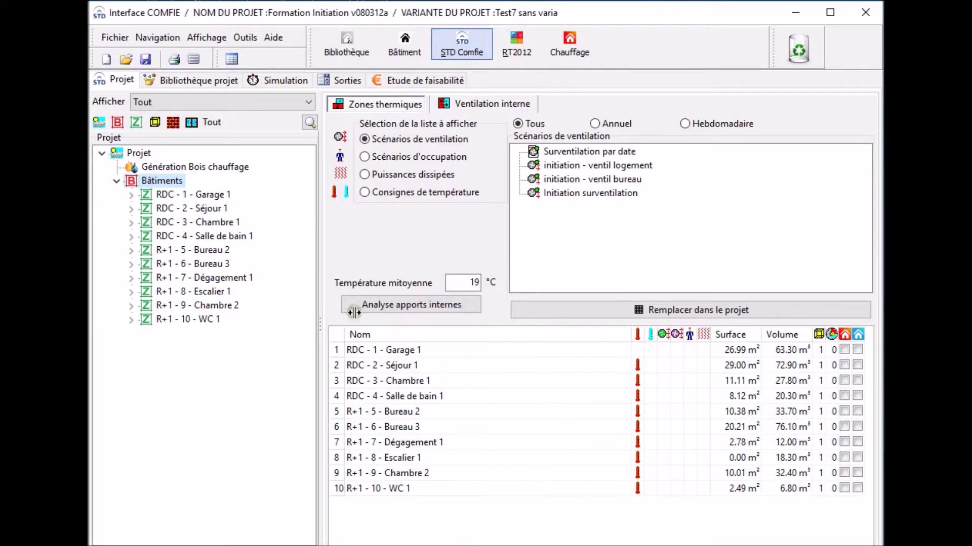
left_click(131, 209)
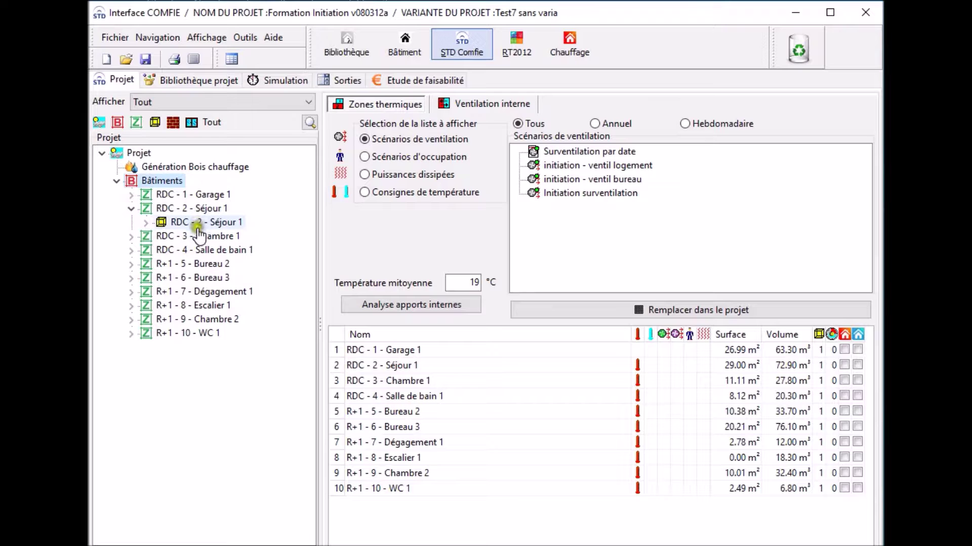
- Open the data table for Emetteur STD with general data
left_click(233, 63)
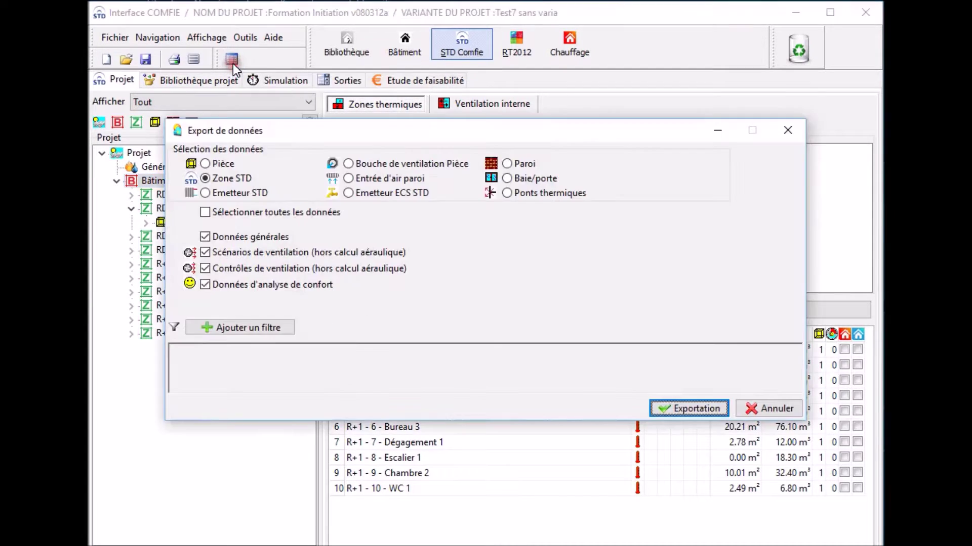
left_click(231, 195)
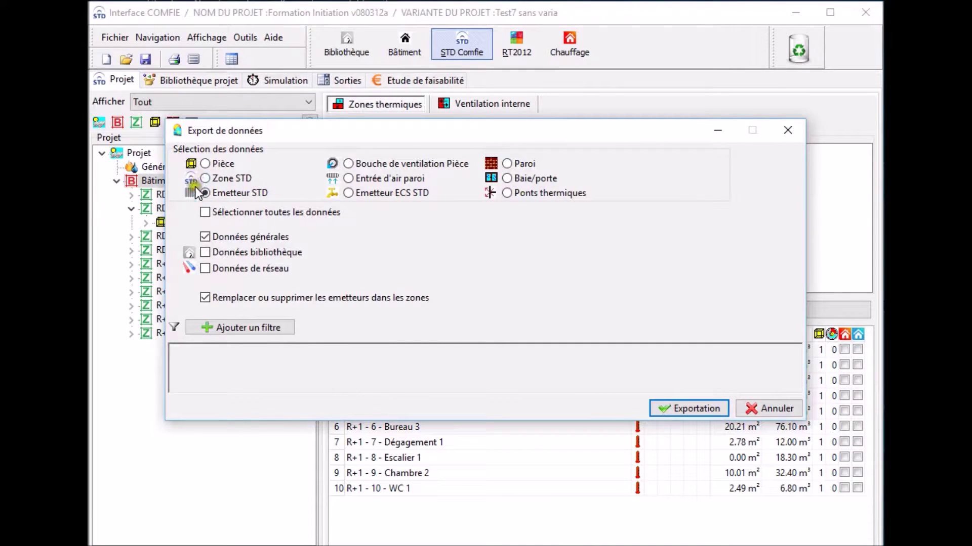
left_click(663, 413)
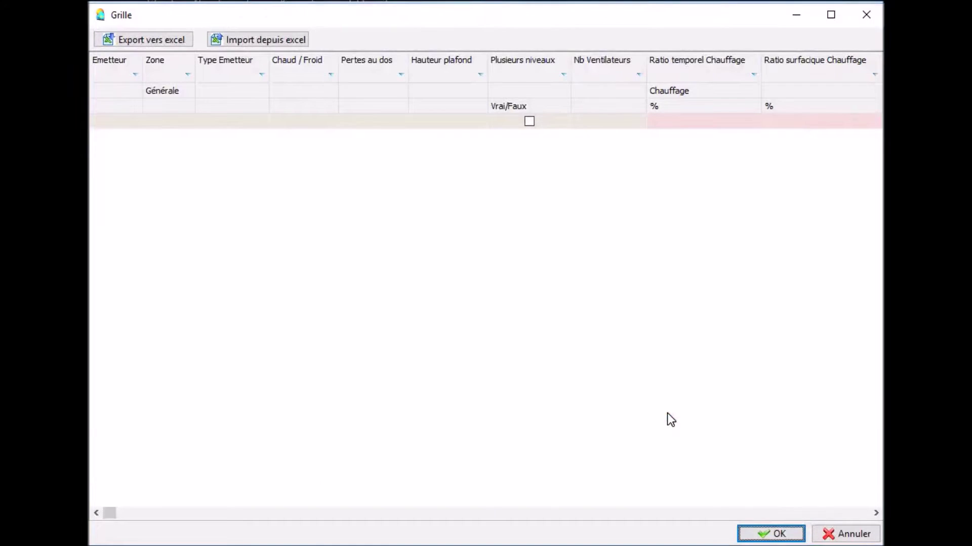
- Paste the copied zone names into the Emetteur column and widen that column to fit them
left_click(117, 127)
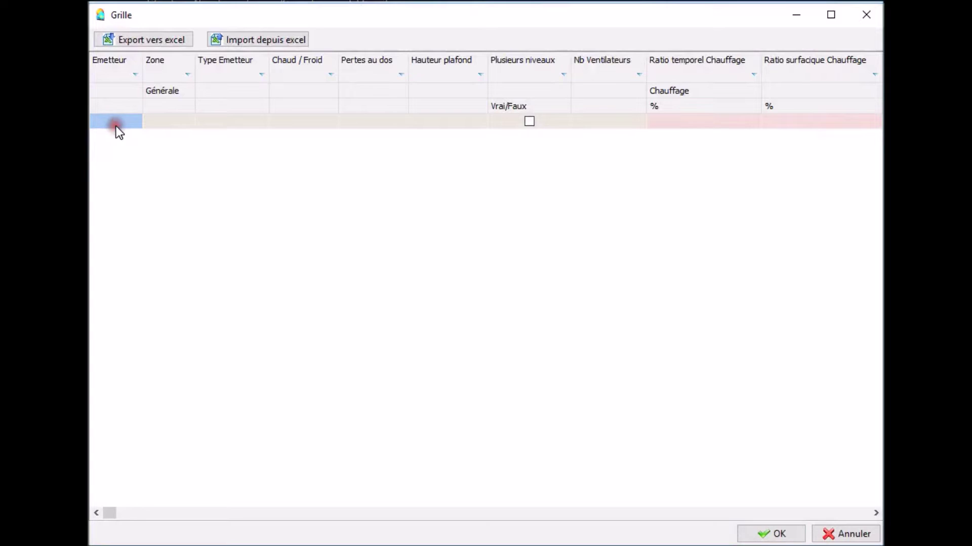
right_click(116, 127)
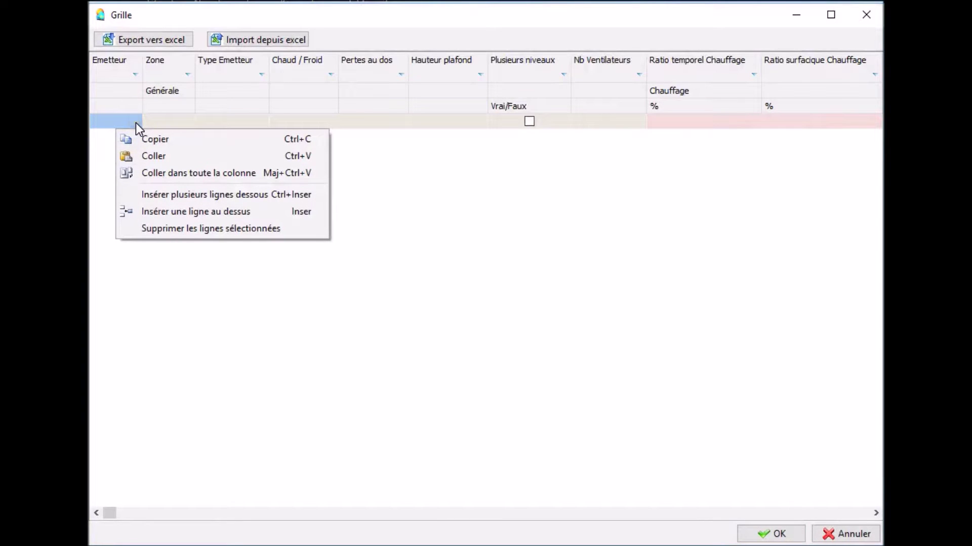
left_click(142, 156)
left_click_drag(142, 68, 212, 72)
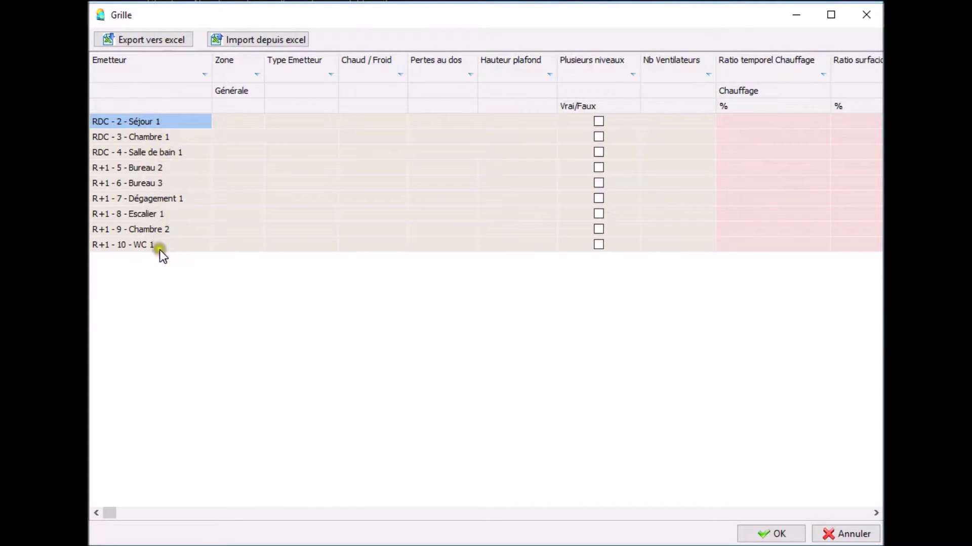
- Paste the same names into the Zone column of the emitter grid and widen that column
left_click(233, 123)
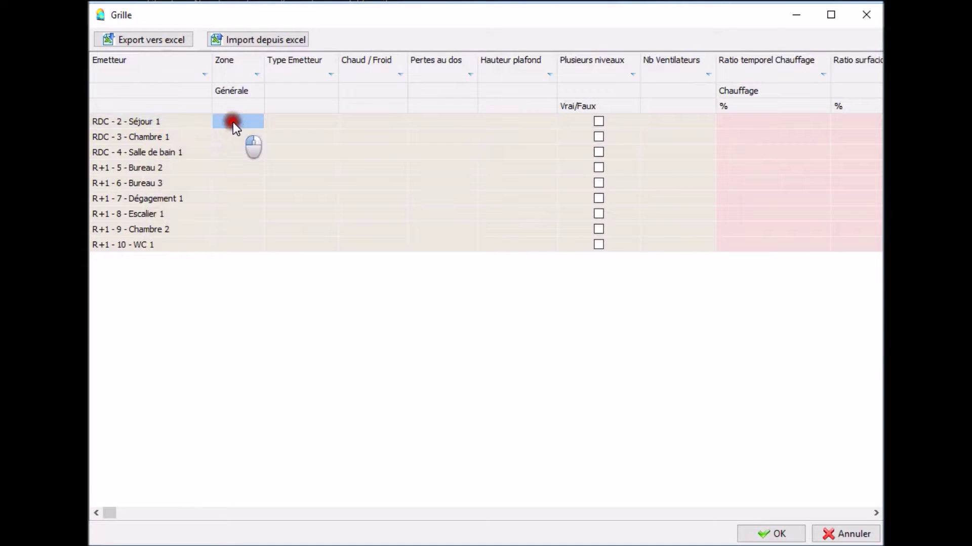
right_click(234, 123)
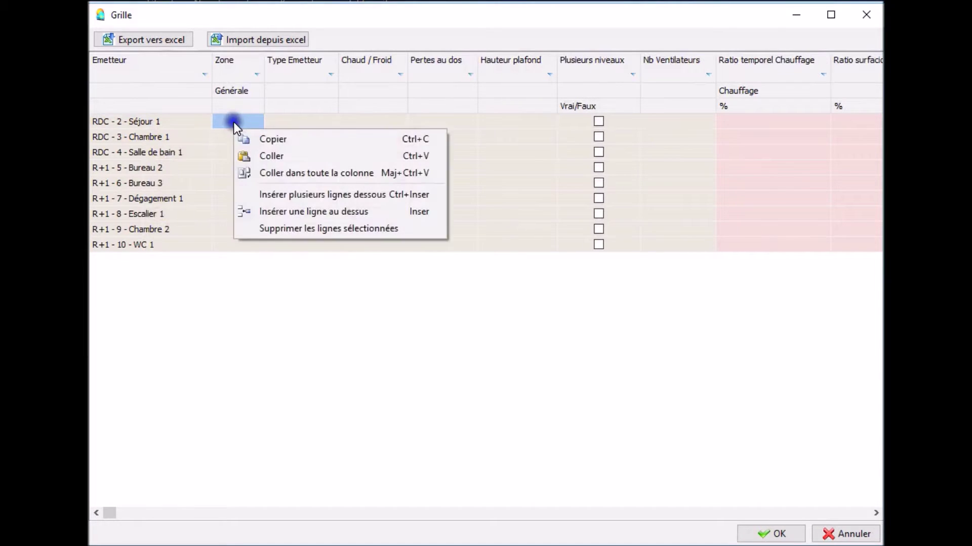
left_click(266, 155)
left_click_drag(265, 68, 335, 81)
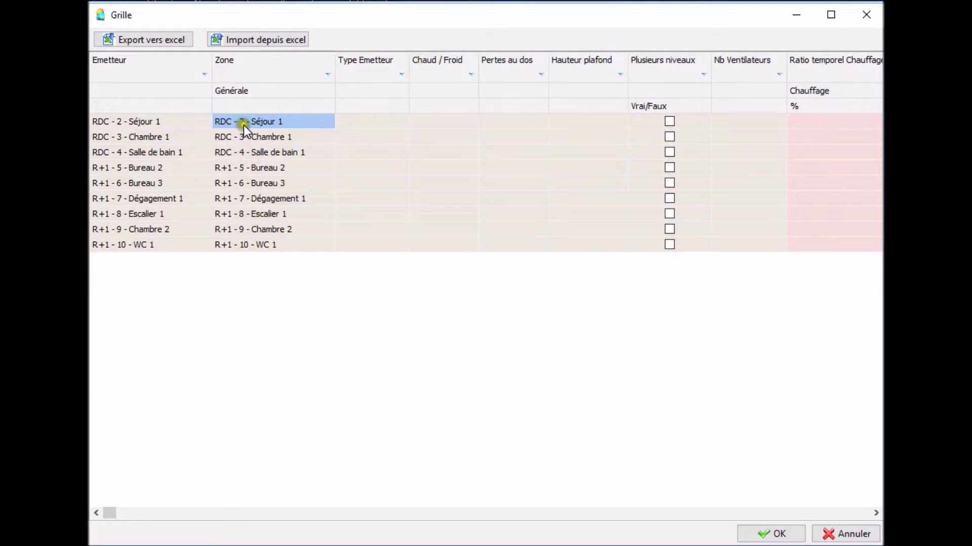
- Set the emitter type of RDC - 2 - Séjour 1 to Radiateur à eau chaude from the Emetteurs de chaleur library folder
left_click(374, 122)
left_click(374, 122)
left_click(396, 122)
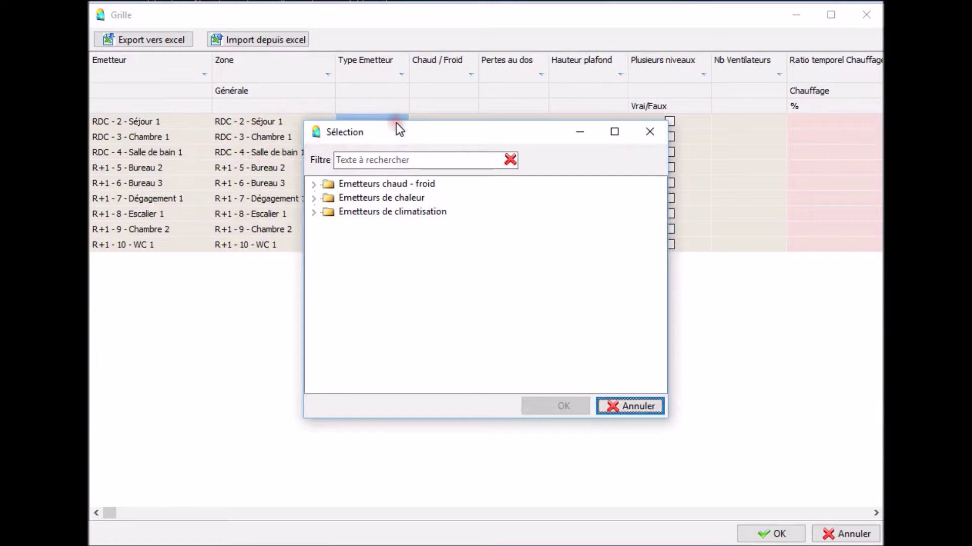
left_click(313, 198)
scroll(492, 285, "down", 2)
scroll(493, 284, "down", 1)
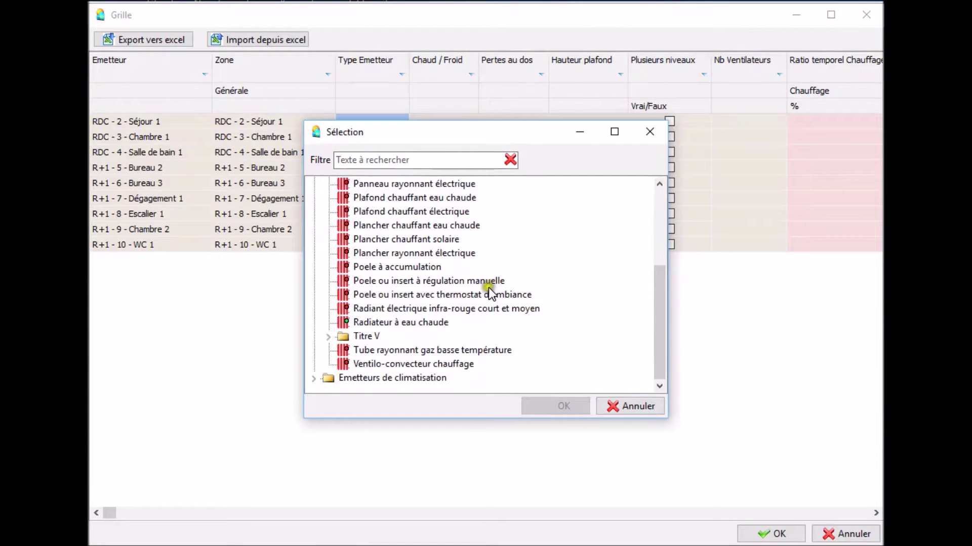
left_click(382, 323)
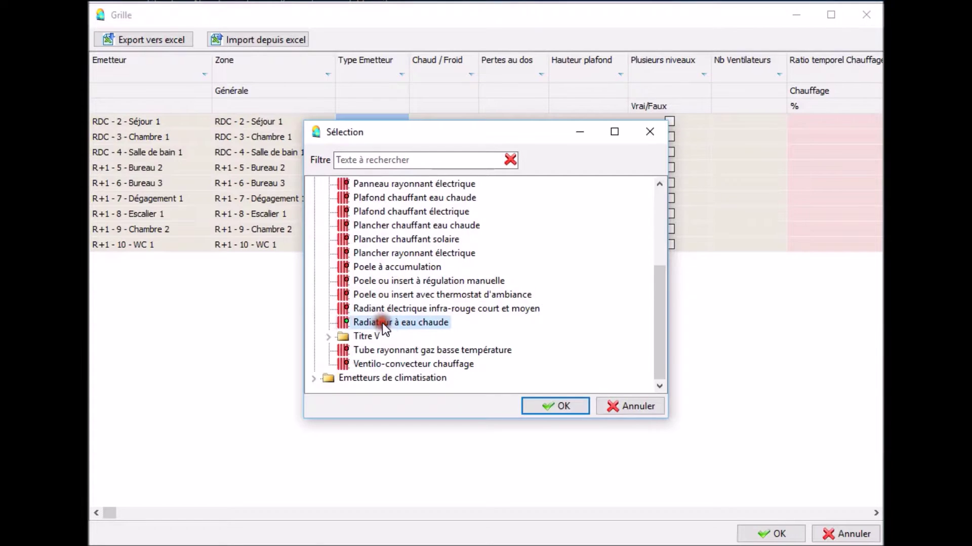
left_click(559, 406)
- Widen the Type Emetteur column and fill Radiateur à eau chaude down to every emitter through R+1 - 10 - WC 1
left_click_drag(408, 76, 478, 75)
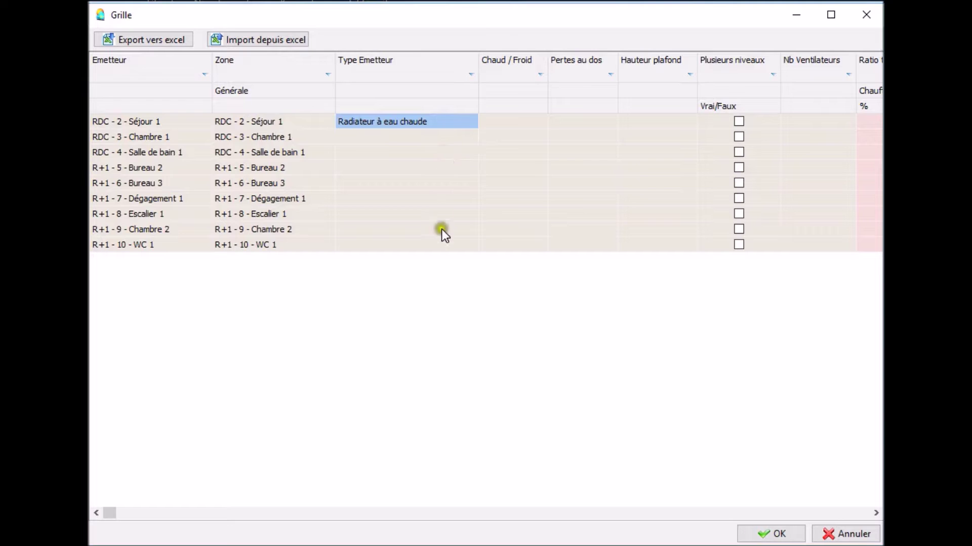
left_click(433, 247, "shift")
key("ctrl+d")
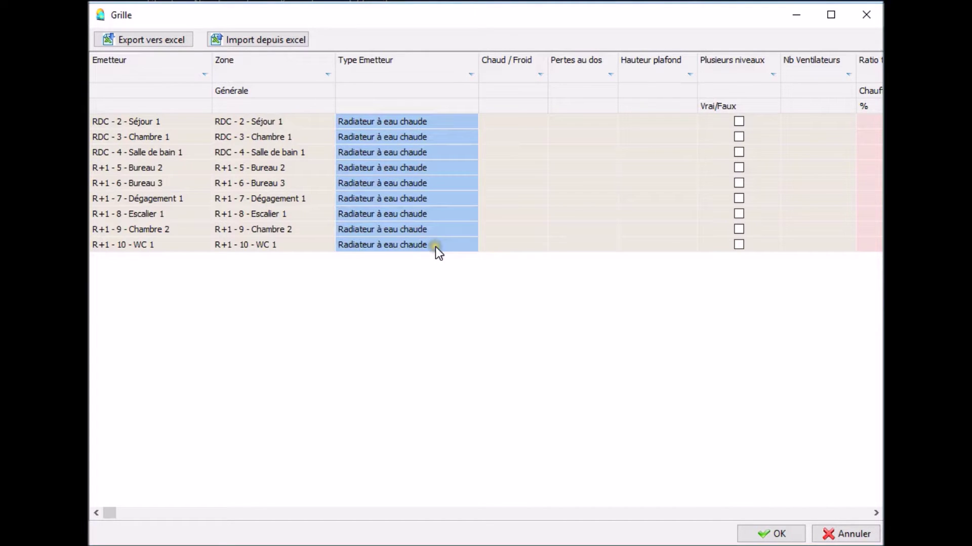
- Set the Hauteur plafond of the RDC - 2 - Séjour 1 emitter to Local de moins de 4 mètres sous plafond
left_click(511, 122)
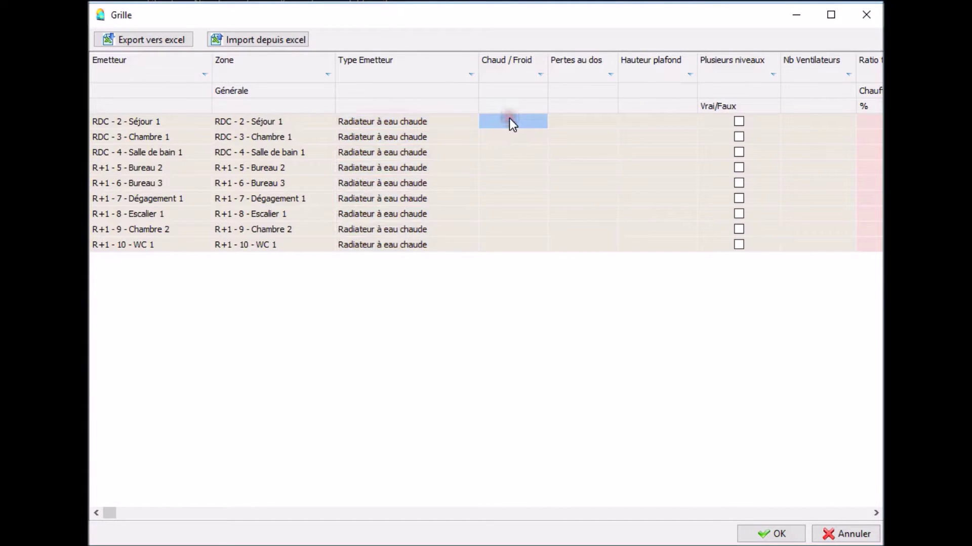
left_click(657, 122)
left_click(668, 121)
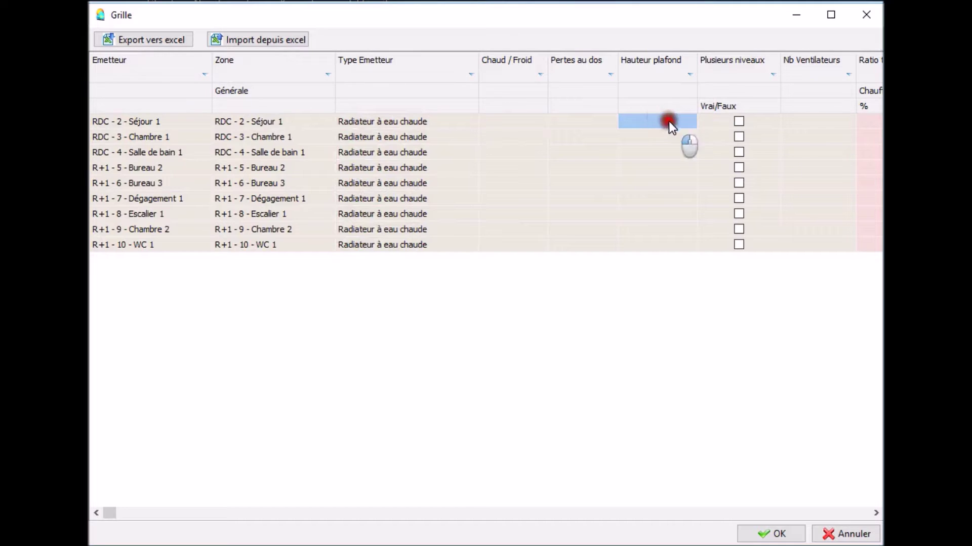
left_click(668, 137)
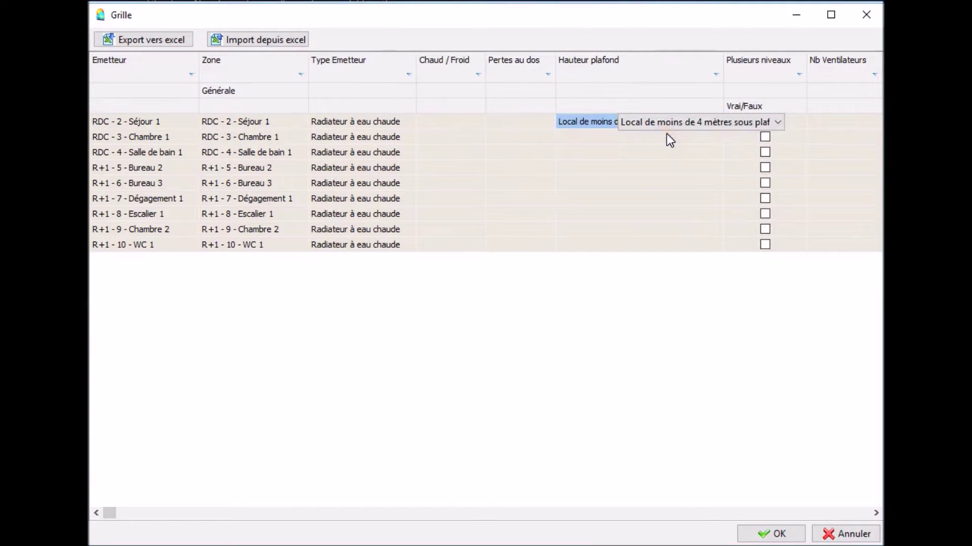
left_click(665, 136)
- Copy the Séjour 1 ceiling height option to all emitters through R+1 - 10 - WC 1
left_click(655, 122)
right_click(655, 123)
left_click(689, 137)
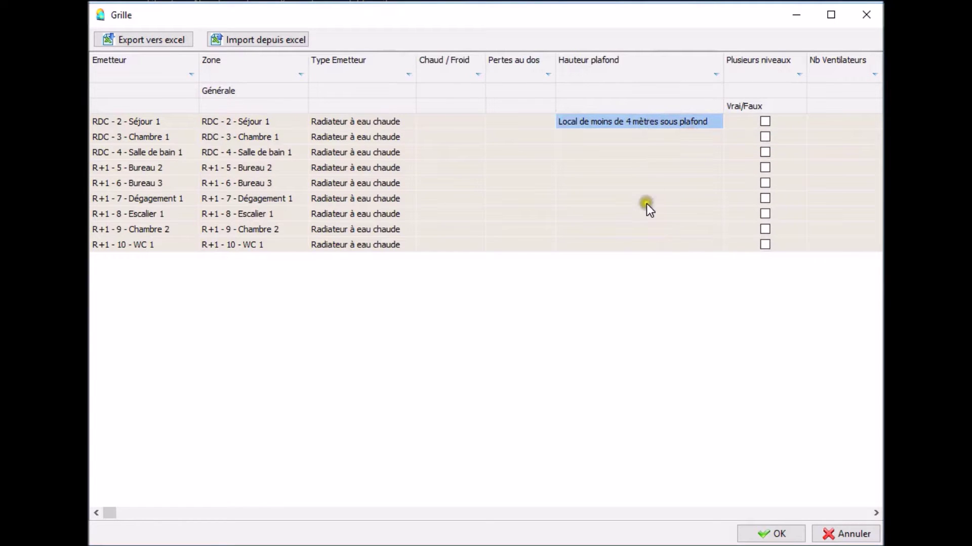
left_click(641, 245, "shift")
key("ctrl+c")
right_click(639, 245)
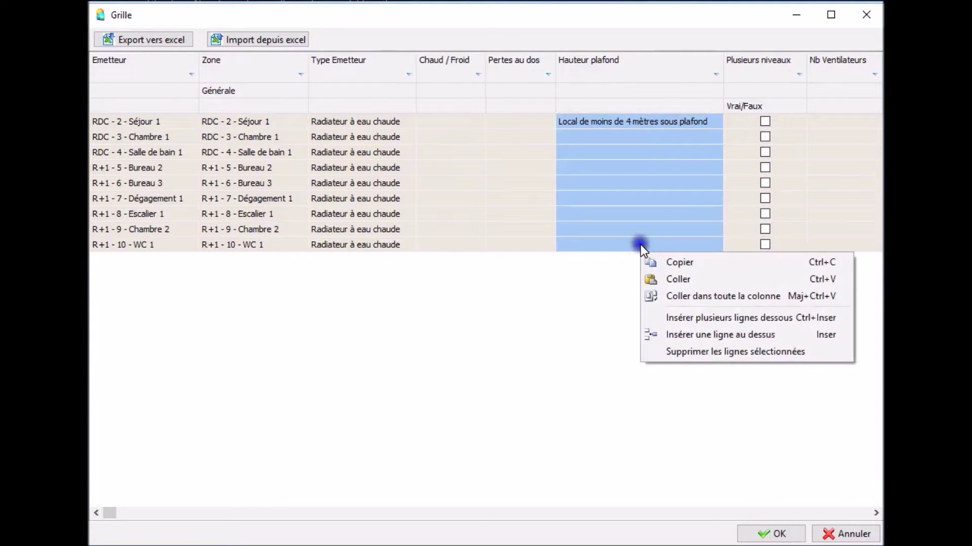
left_click(677, 278)
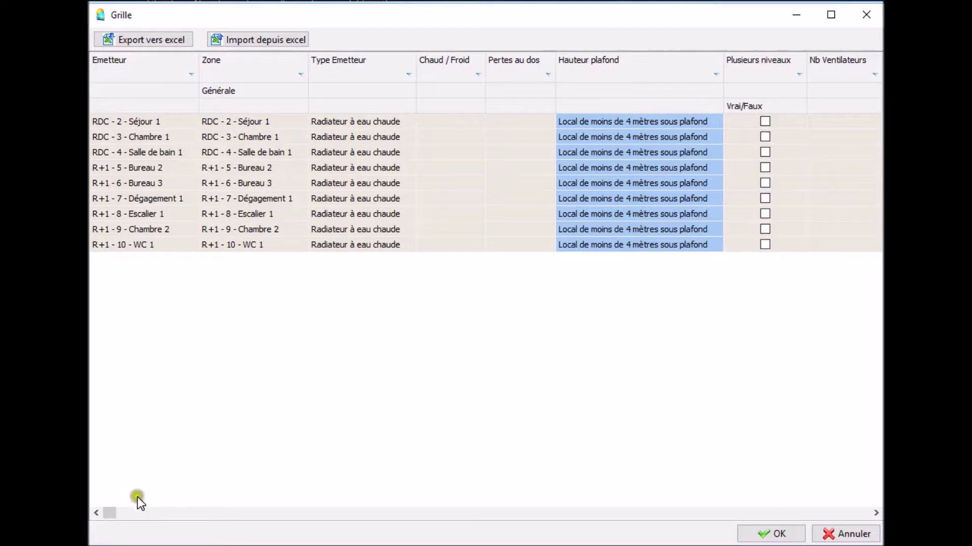
- Set the Ratio temporel Chauffage of the first emitter to 100 %
left_click_drag(112, 514, 459, 512)
left_click(339, 120)
left_click(339, 120)
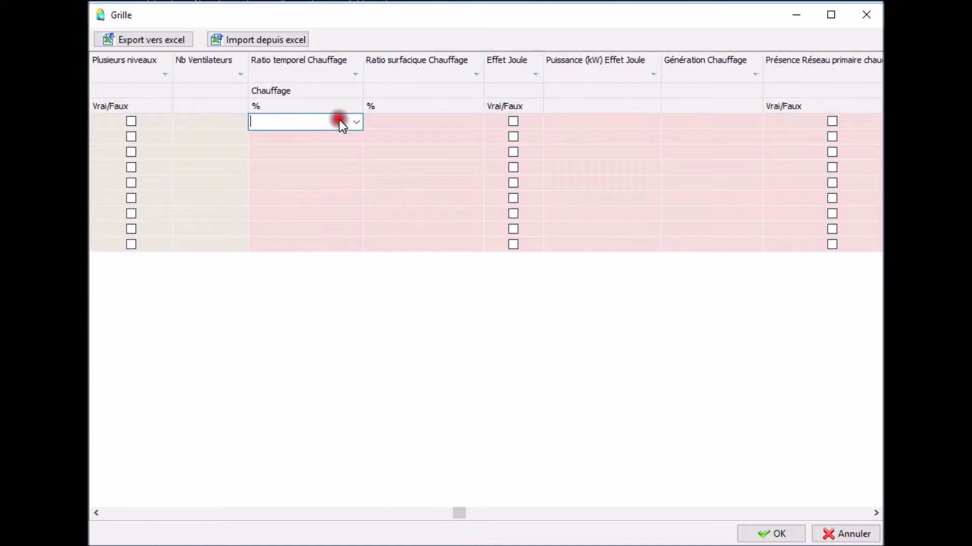
type("100")
left_click(329, 132)
- Copy the first emitter's 100 % temporal ratio to every row of Ratio temporel Chauffage and Ratio surfacique Chauffage
left_click(326, 126)
right_click(326, 125)
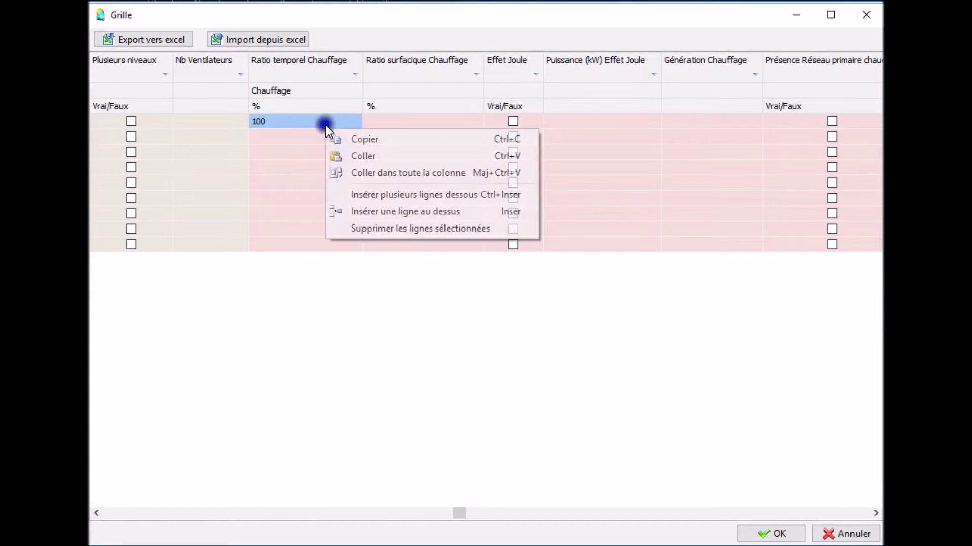
left_click(365, 136)
left_click_drag(345, 128, 454, 240)
key("ctrl+c")
right_click(455, 240)
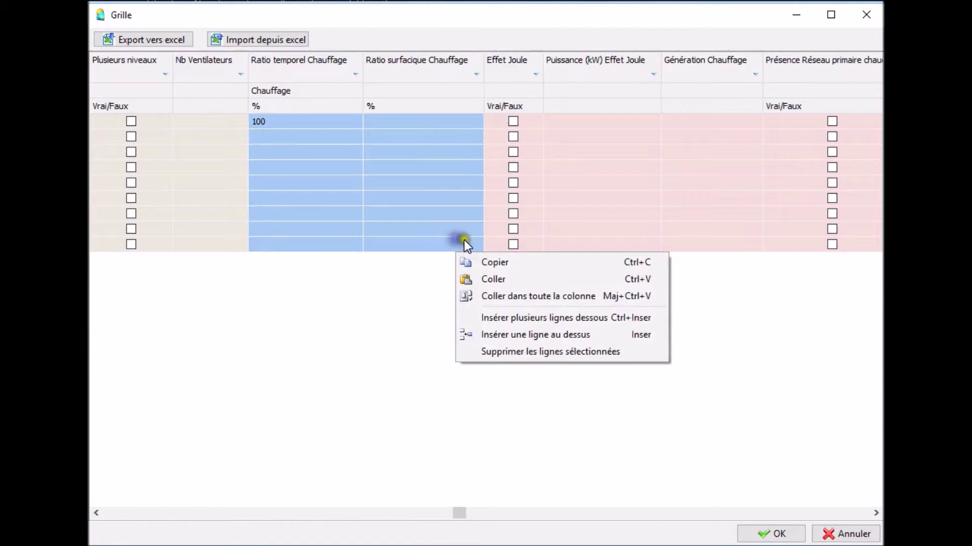
left_click(507, 277)
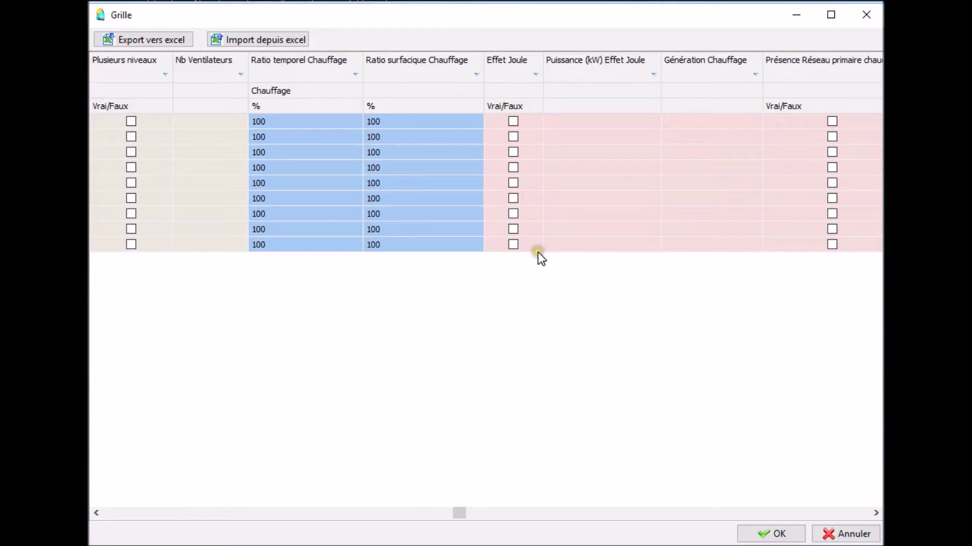
- Assign Génération Bois chauffage as the Génération Chauffage of all nine emitters, then validate the table and dismiss the status report
left_click(703, 124)
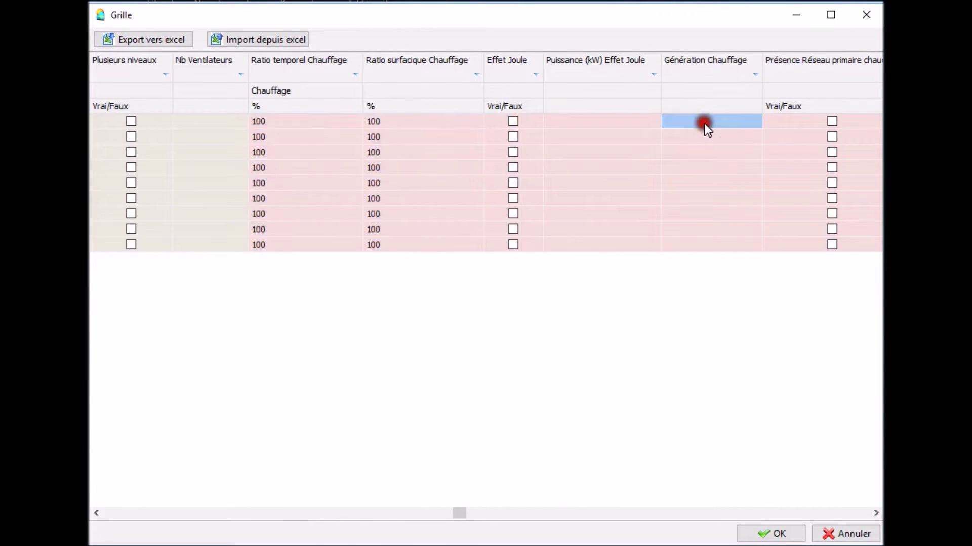
left_click(714, 123)
left_click(715, 137)
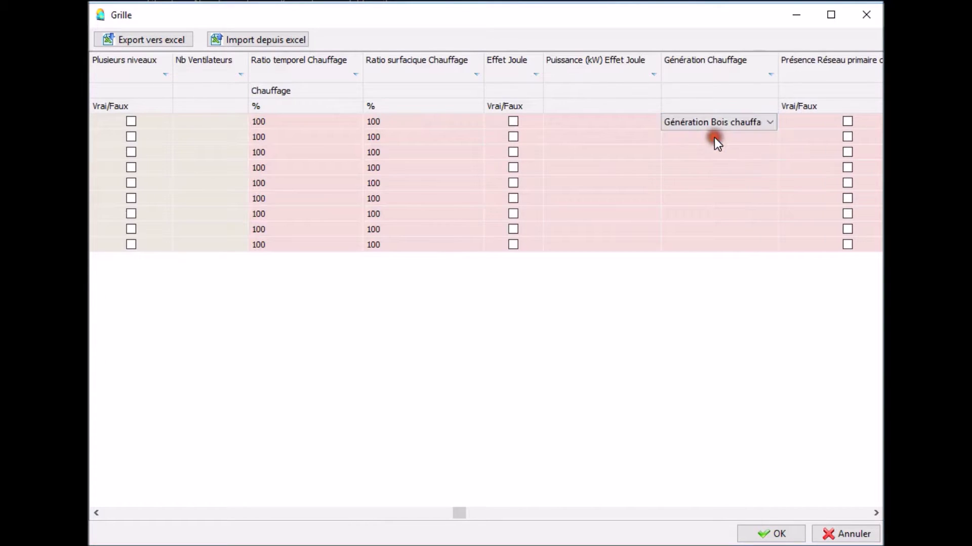
right_click(713, 120)
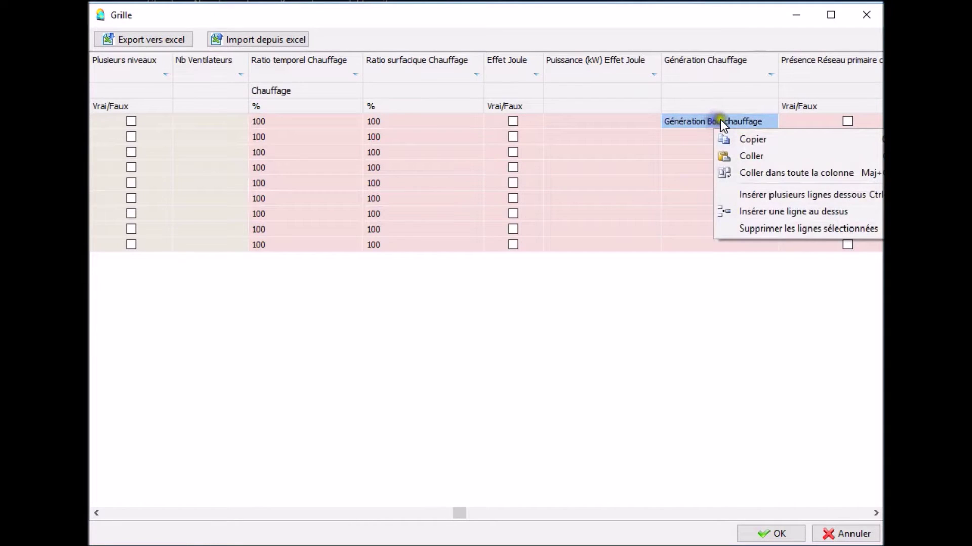
left_click(748, 137)
left_click(719, 245, "shift")
right_click(719, 243)
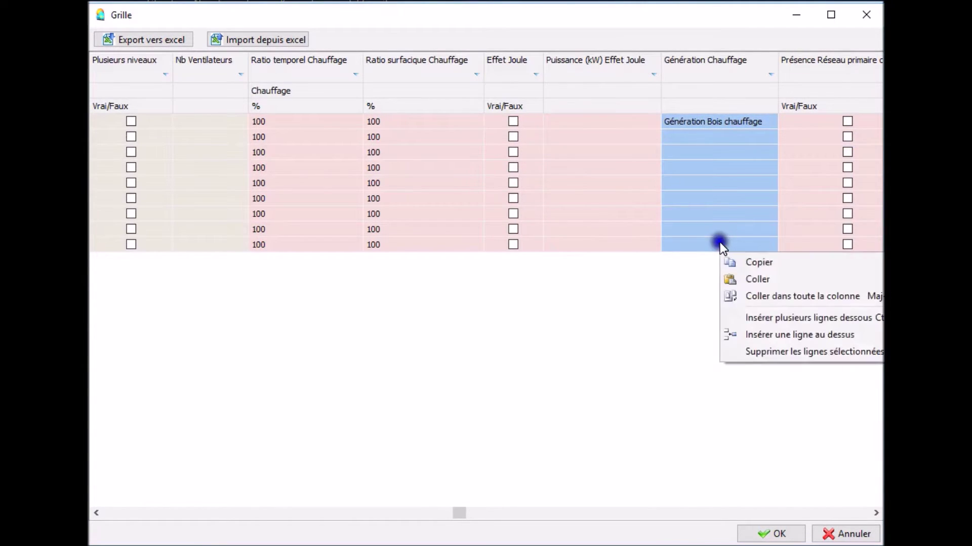
left_click(767, 279)
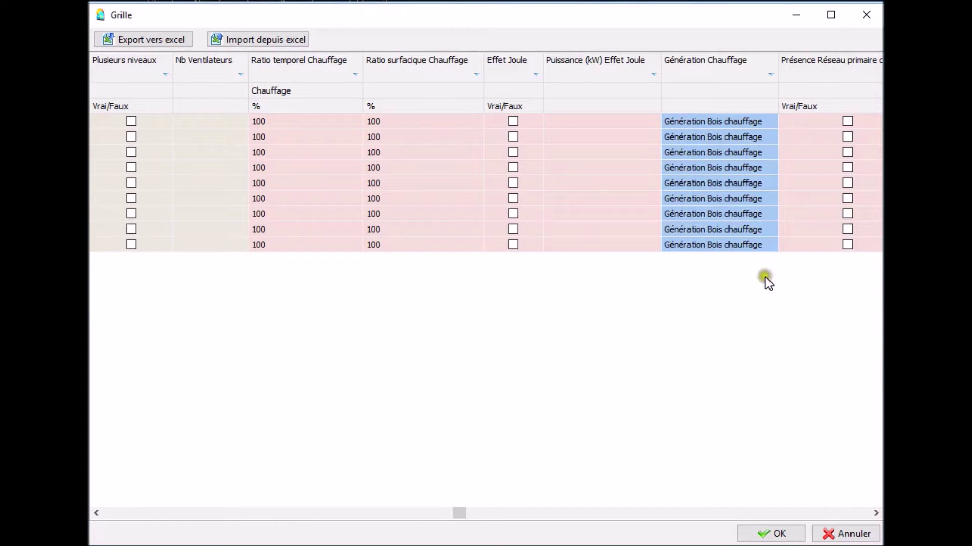
left_click(779, 534)
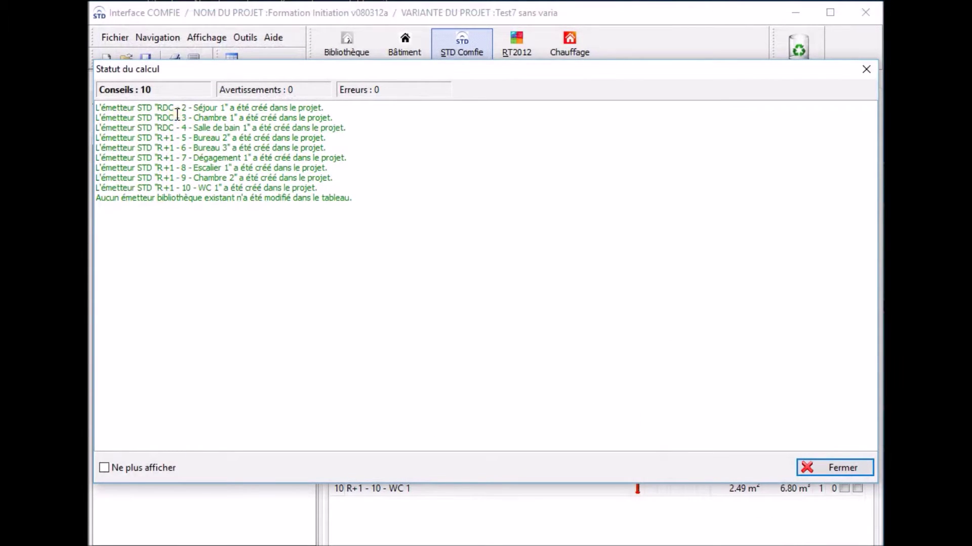
left_click(835, 469)
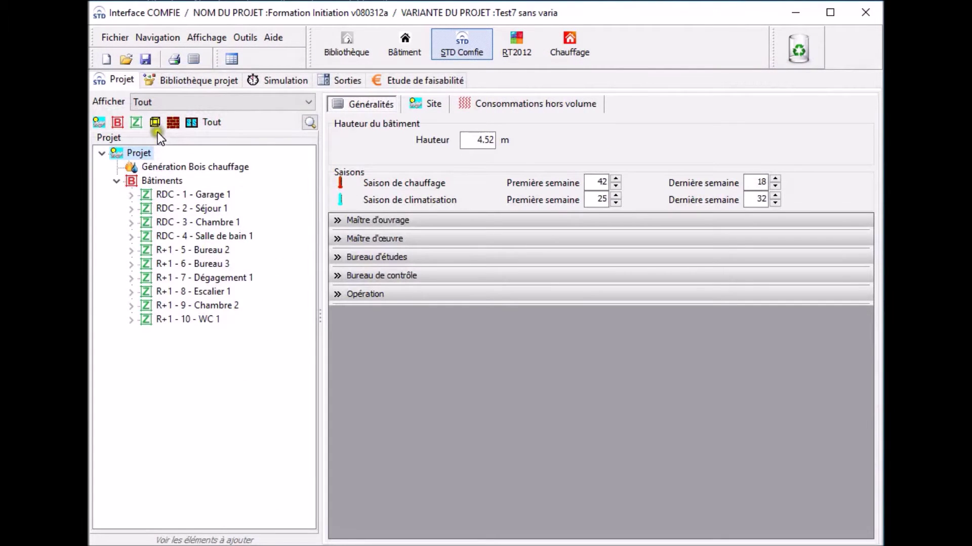
- Expand the project tree down to the rooms and view the settings of the RDC - 2 - Séjour 1 emitter
left_click(157, 124)
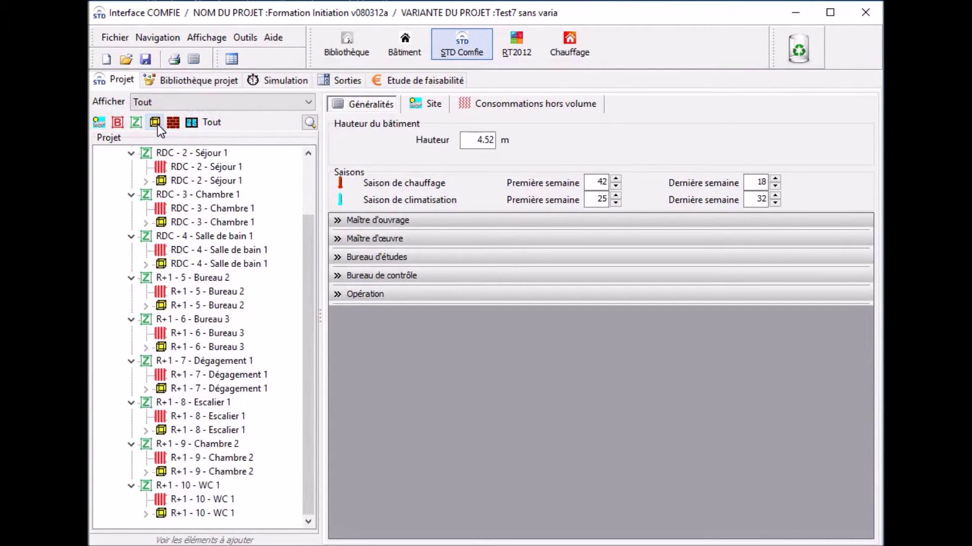
left_click_drag(310, 271, 308, 187)
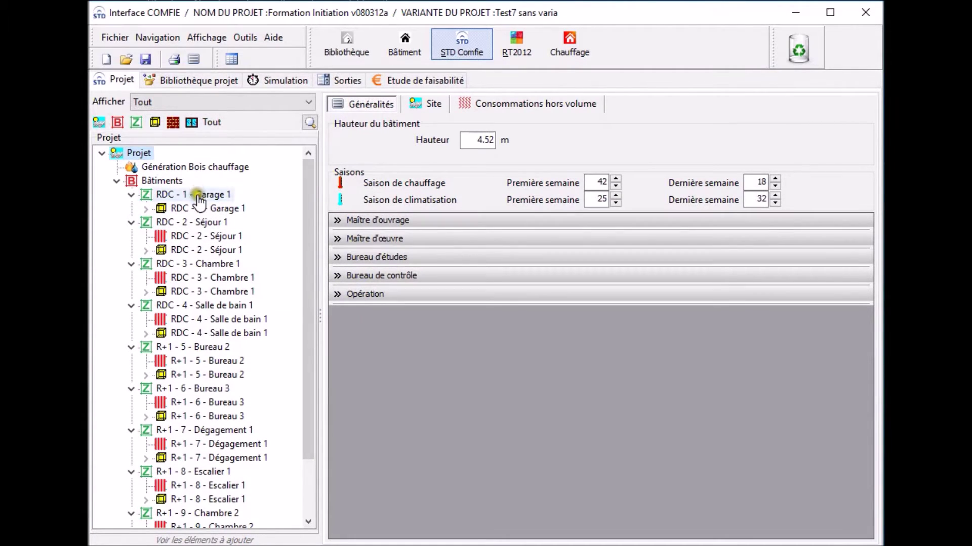
left_click(201, 237)
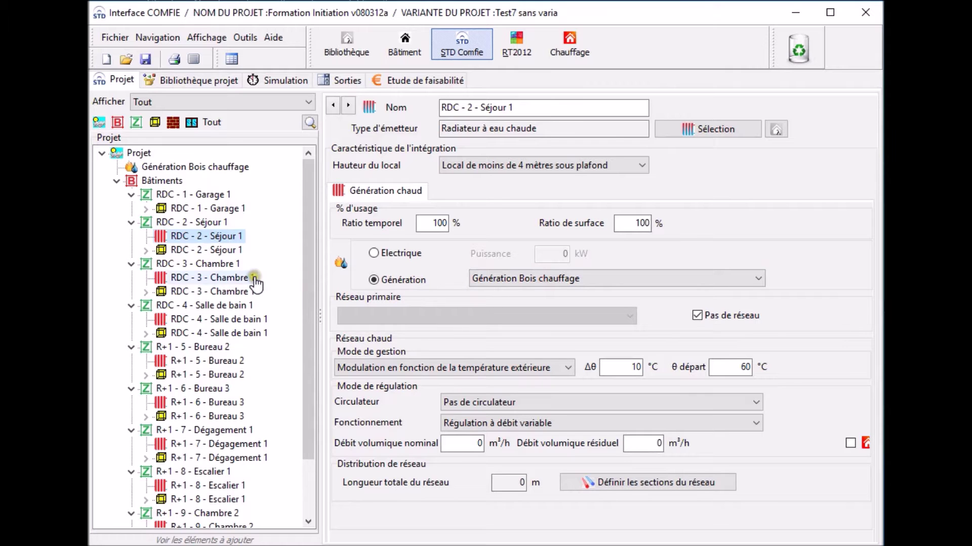
- Open the Emetteur STD data table with Données bibliothèque included alongside the general data
left_click(227, 59)
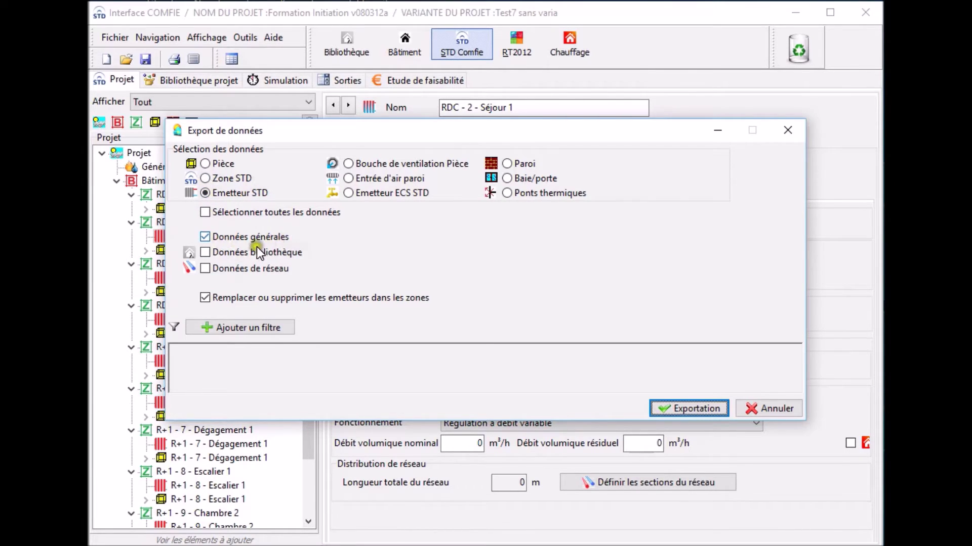
left_click(240, 253)
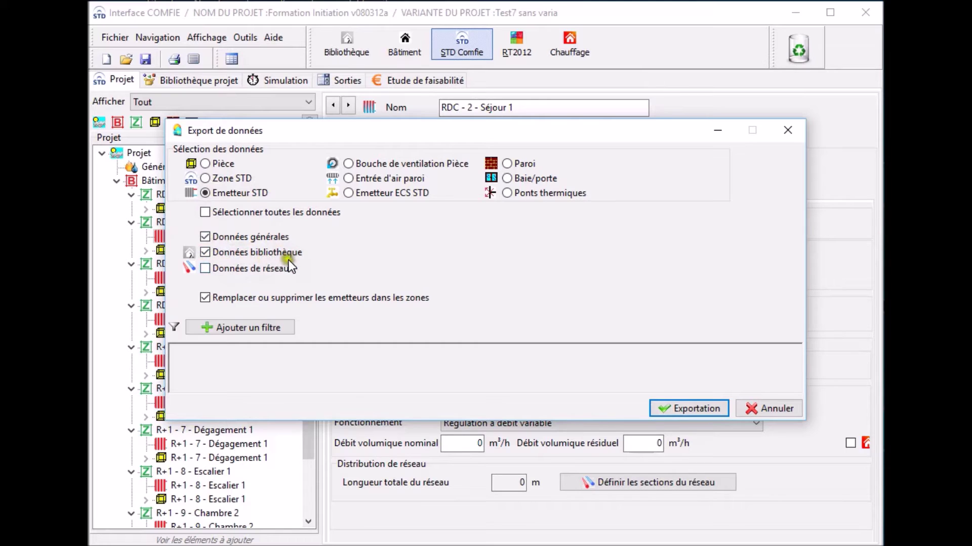
left_click(661, 408)
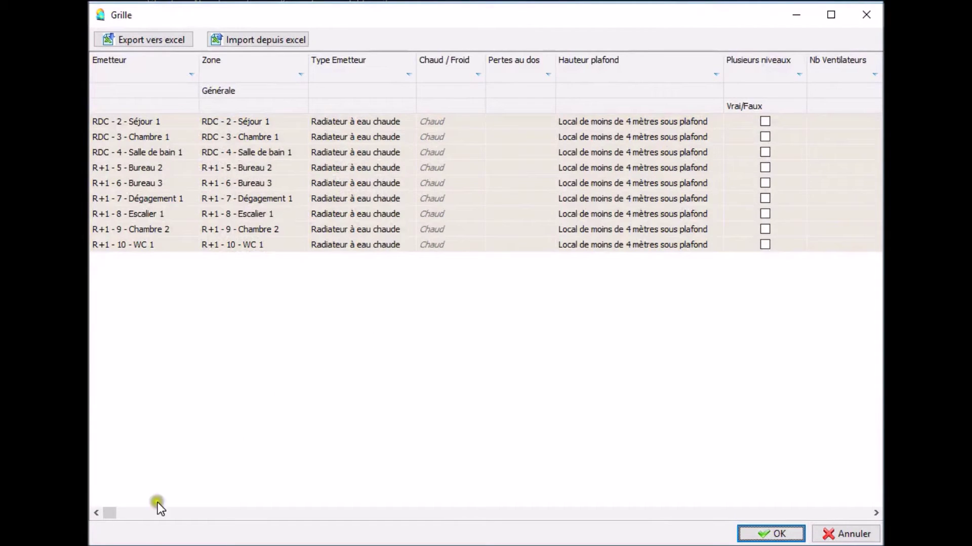
- Set Statut Variation temporelle Chauffage to Valeur justifiée for all emitters
left_click_drag(111, 515, 569, 523)
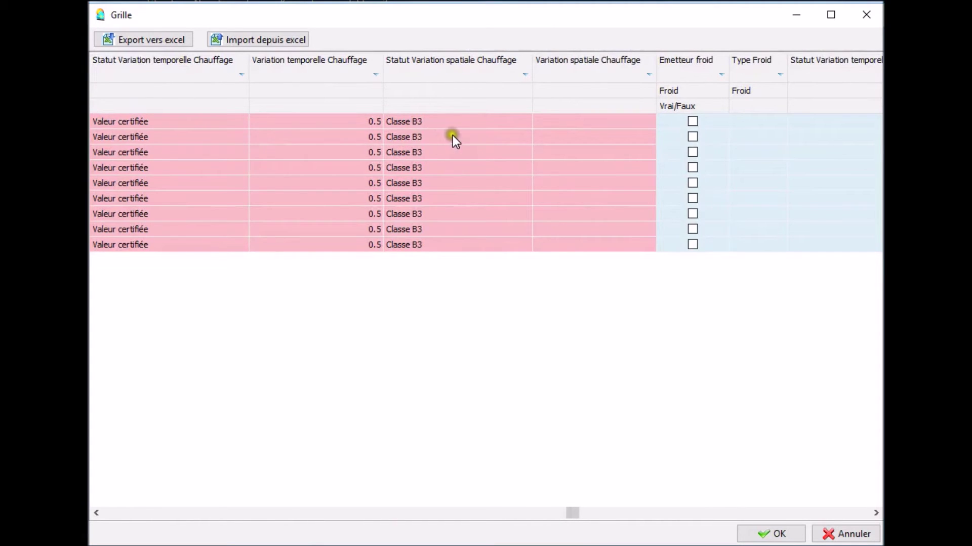
left_click(186, 121)
left_click(187, 120)
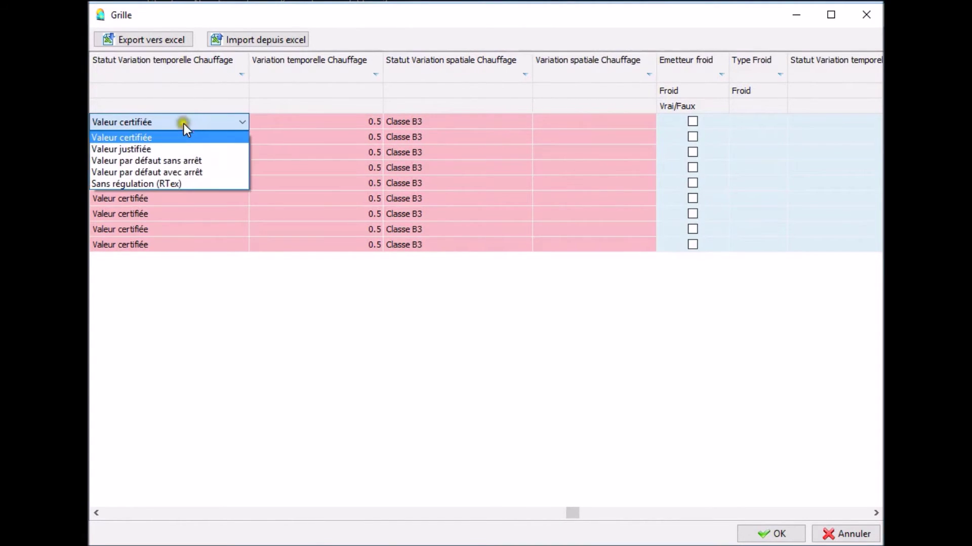
left_click(163, 149)
left_click(168, 124)
left_click(188, 248, "shift")
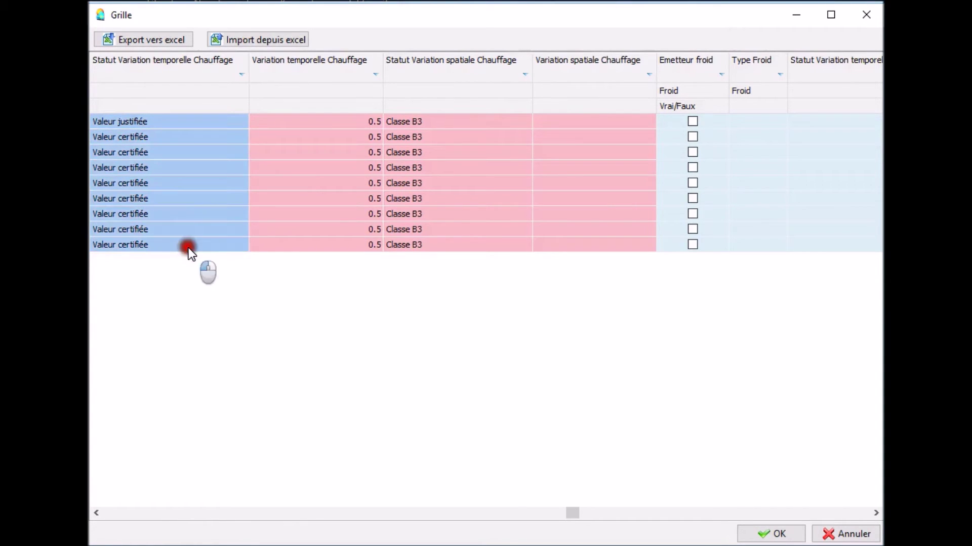
type("Valeur justifiée")
- Set the Variation temporelle Chauffage of the first emitter to 0.3
left_click(318, 123)
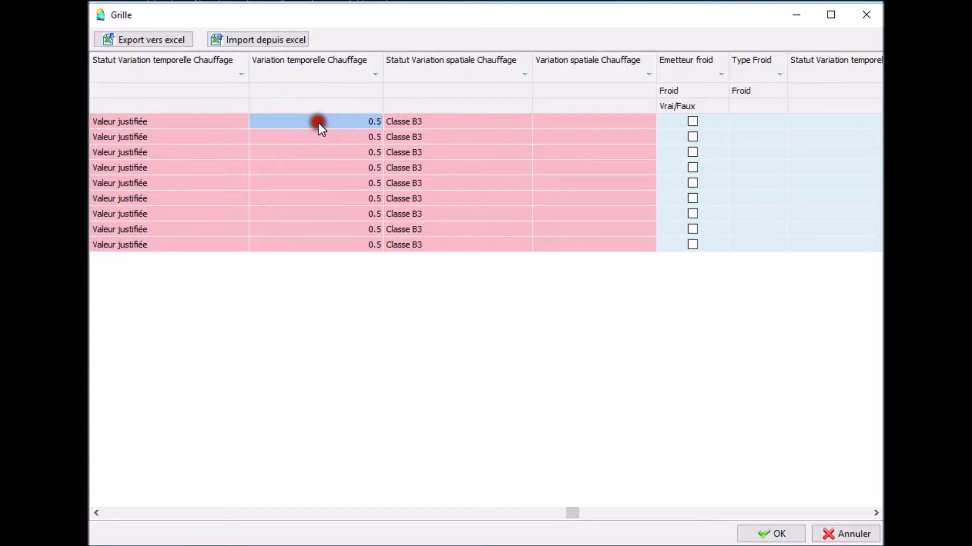
left_click(317, 123)
type(".3")
left_click(297, 136)
left_click(299, 127)
right_click(320, 124)
left_click(343, 159)
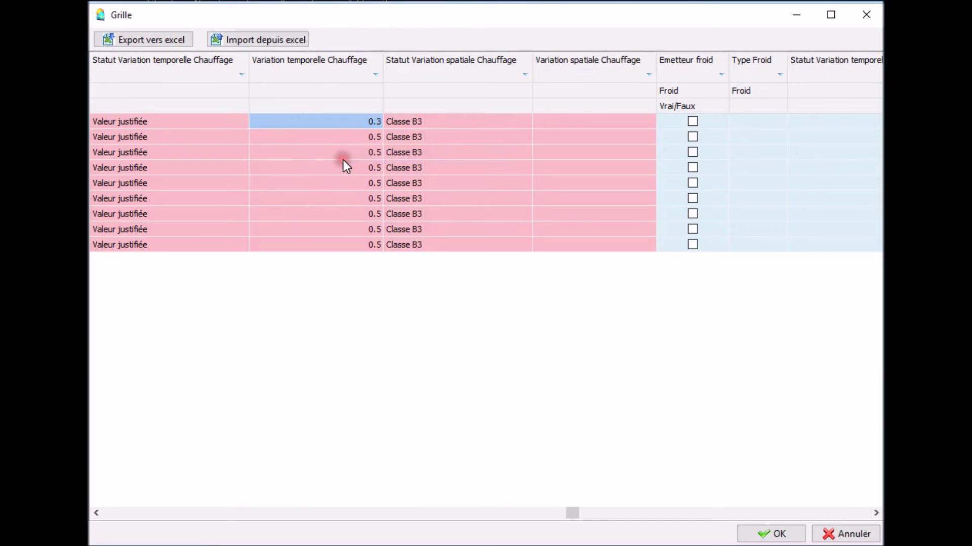
- Copy the first emitter's 0.3 Variation temporelle Chauffage to all the other emitters
right_click(332, 120)
left_click(375, 134)
left_click(349, 242, "shift")
right_click(349, 246)
left_click(403, 278)
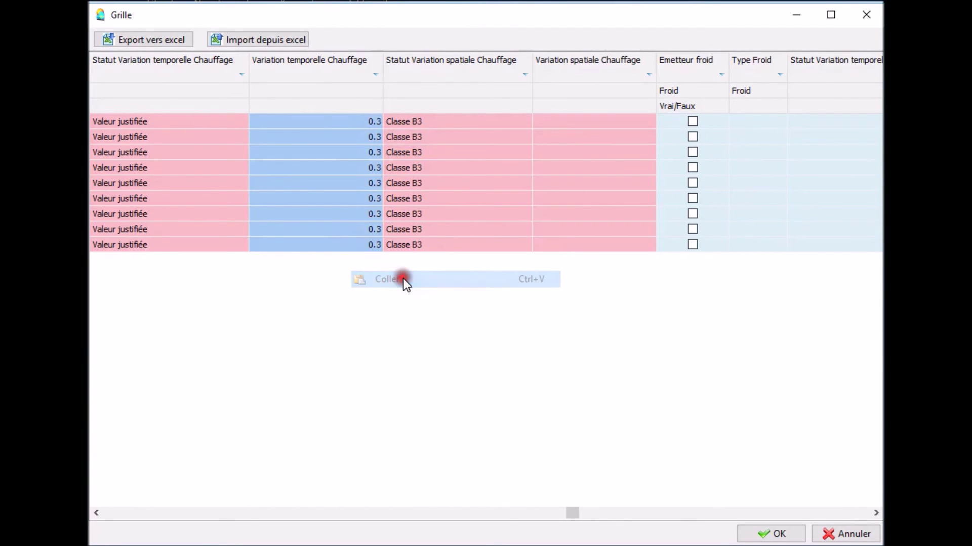
- Set the Statut Variation spatiale Chauffage of the first emitter to Classe A
left_click(468, 120)
left_click(468, 120)
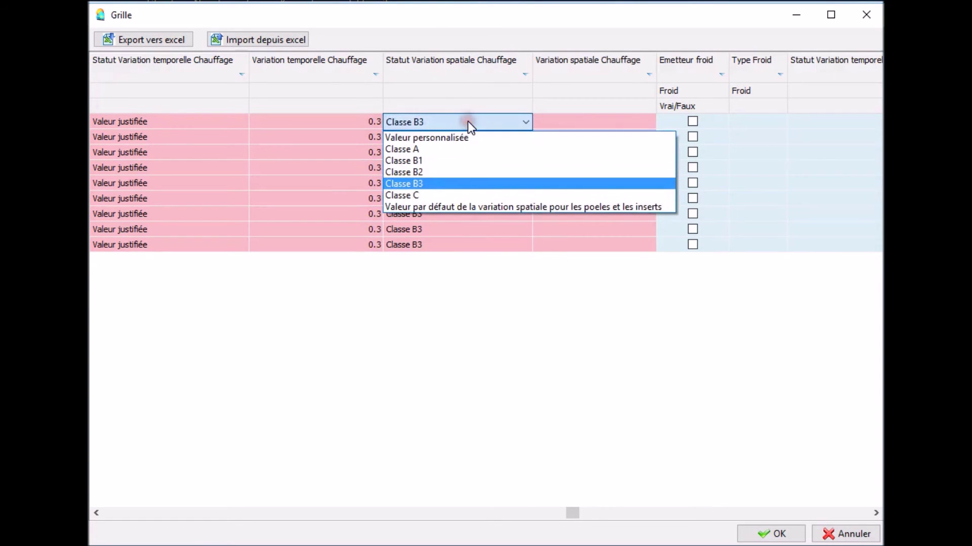
left_click(449, 150)
left_click(457, 124)
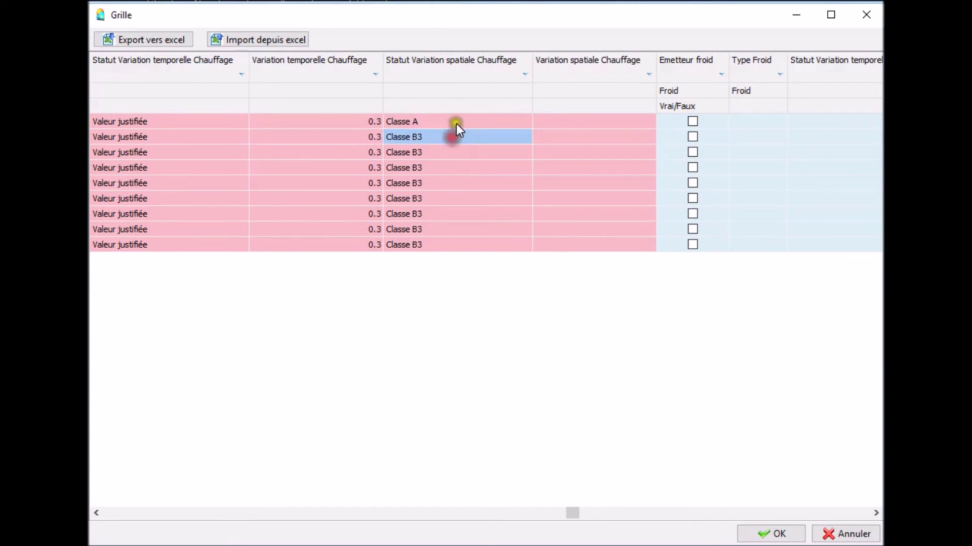
- Apply Classe A to the whole Statut Variation spatiale Chauffage column, then validate the table and dismiss the status report
right_click(457, 122)
left_click(458, 242, "shift")
right_click(462, 241)
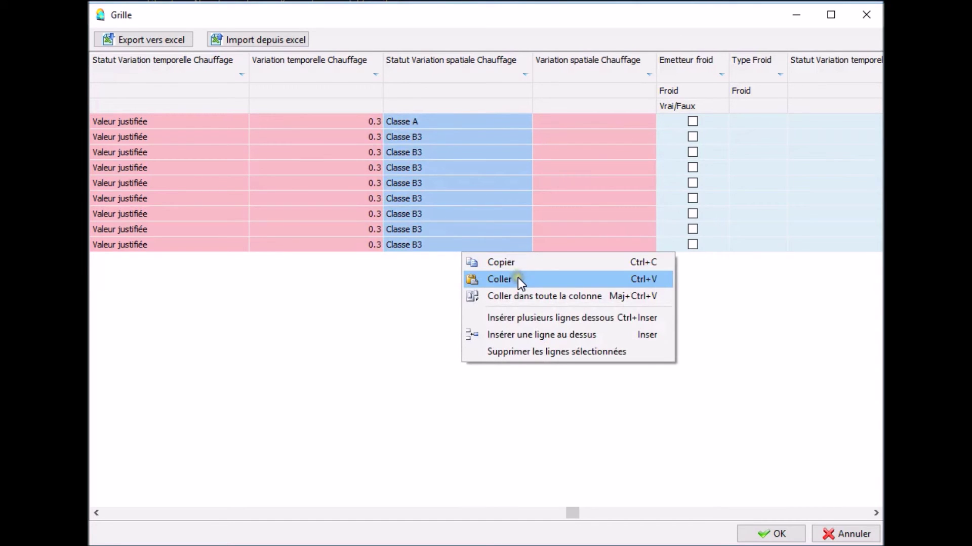
left_click(518, 296)
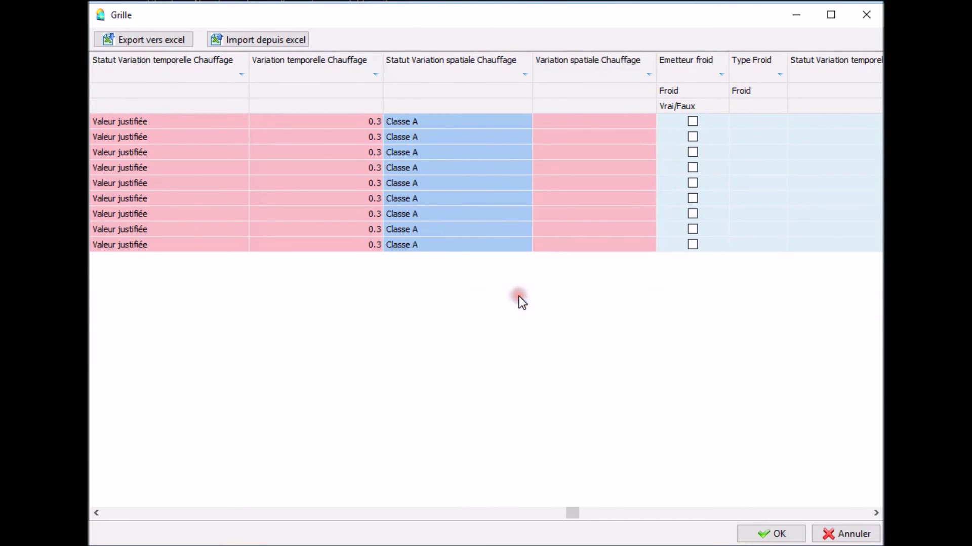
left_click(499, 244)
left_click(499, 245)
left_click(499, 245)
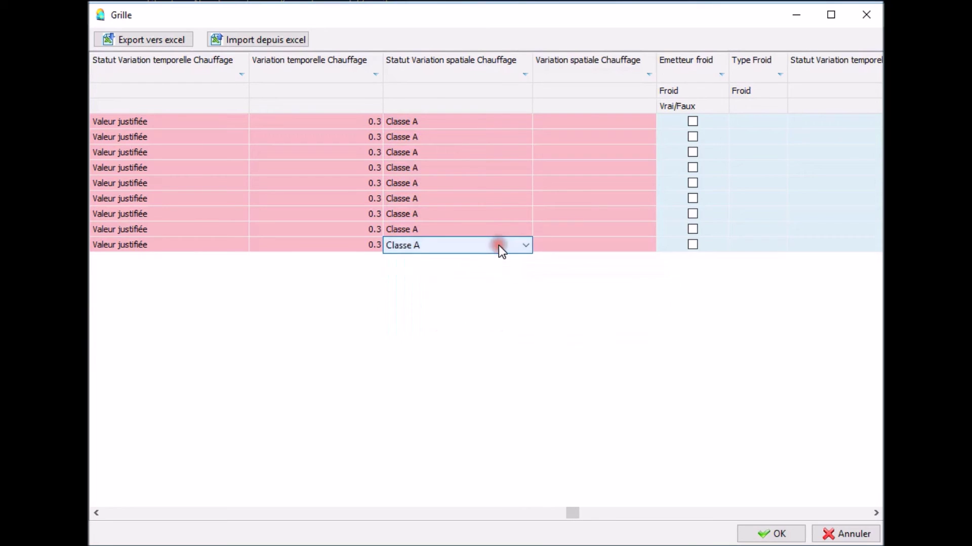
left_click(770, 534)
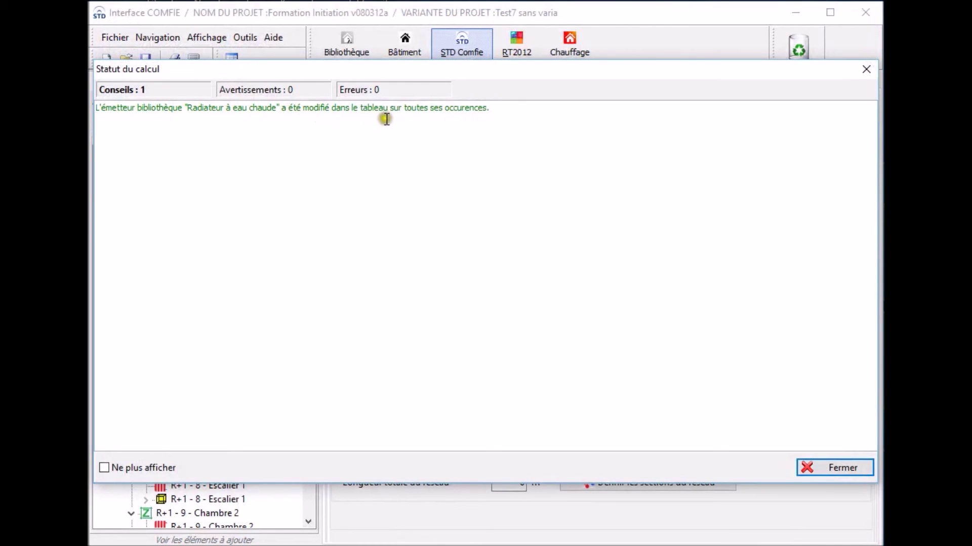
left_click(827, 466)
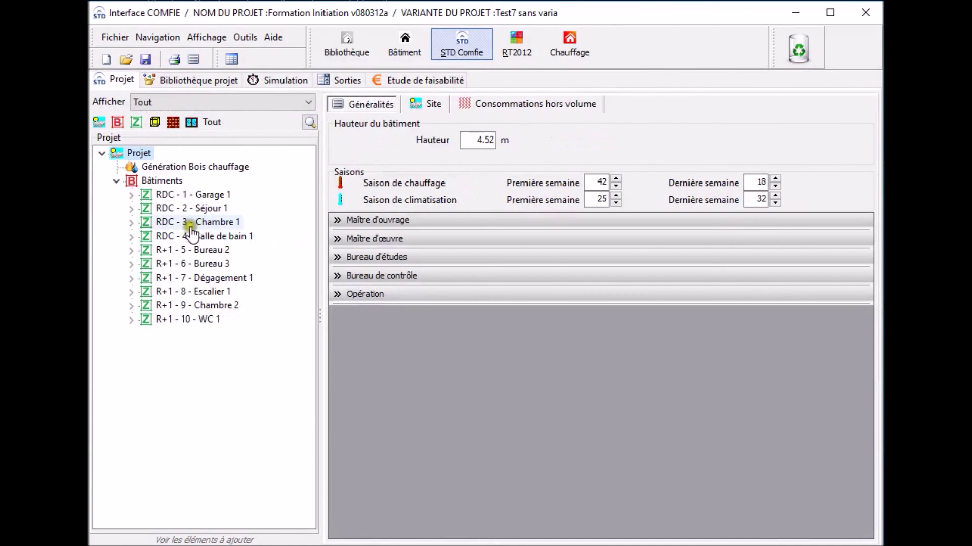
- Open the library sheet of the RDC - 2 - Séjour 1 emitter to check its temporal and spatial variation settings
left_click(133, 196)
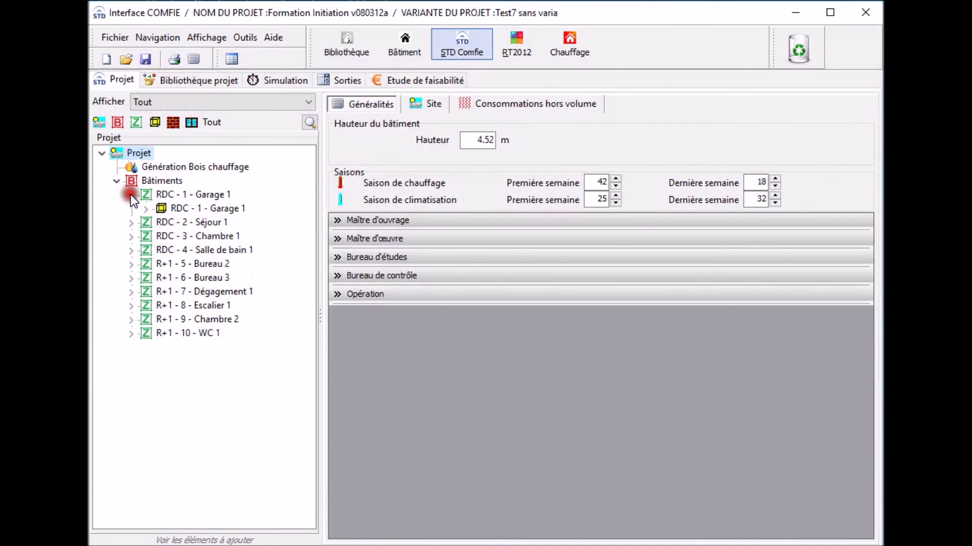
left_click(130, 223)
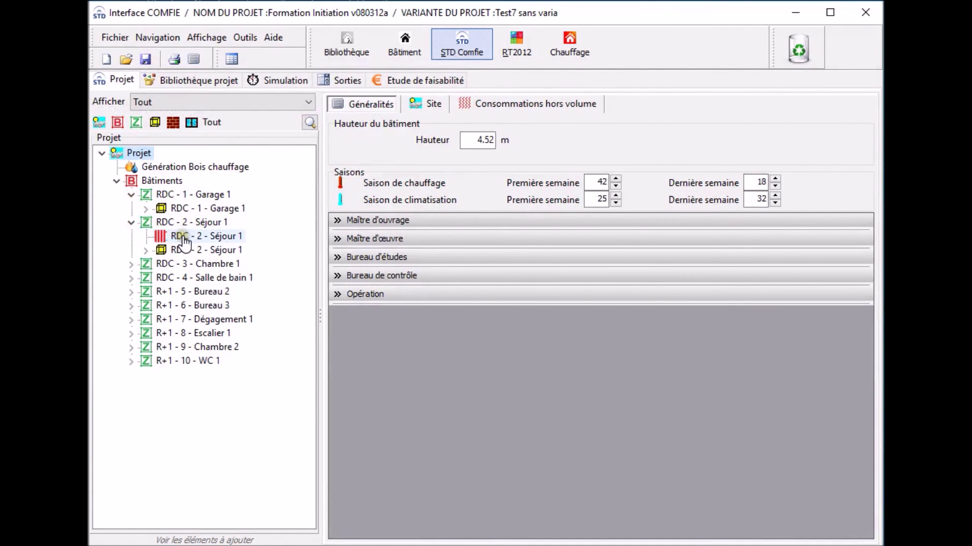
left_click(167, 236)
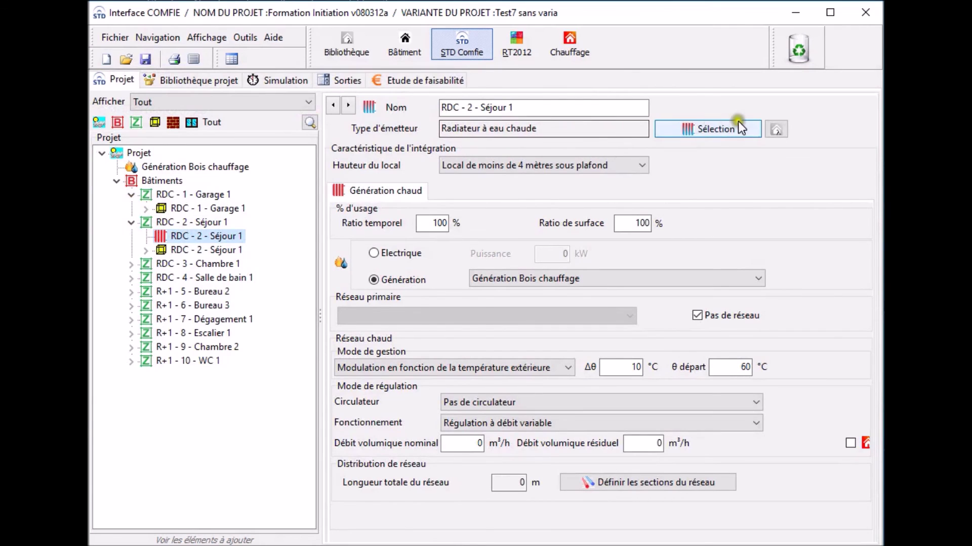
left_click(774, 127)
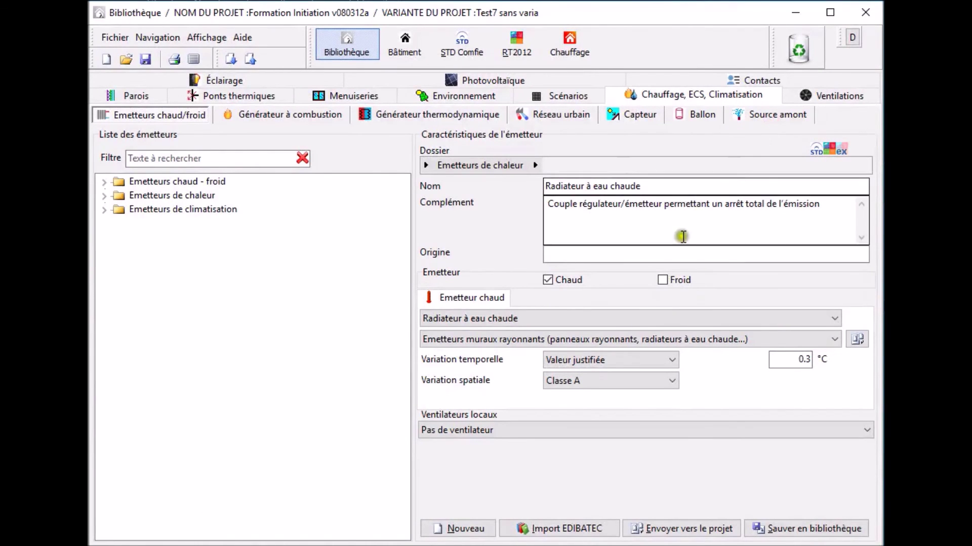